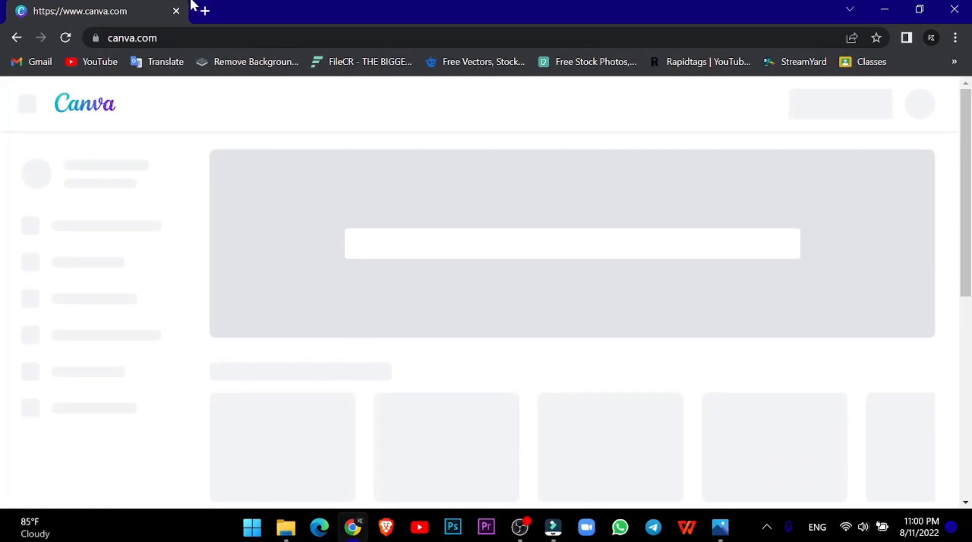
scroll(443, 376, "down", 10)
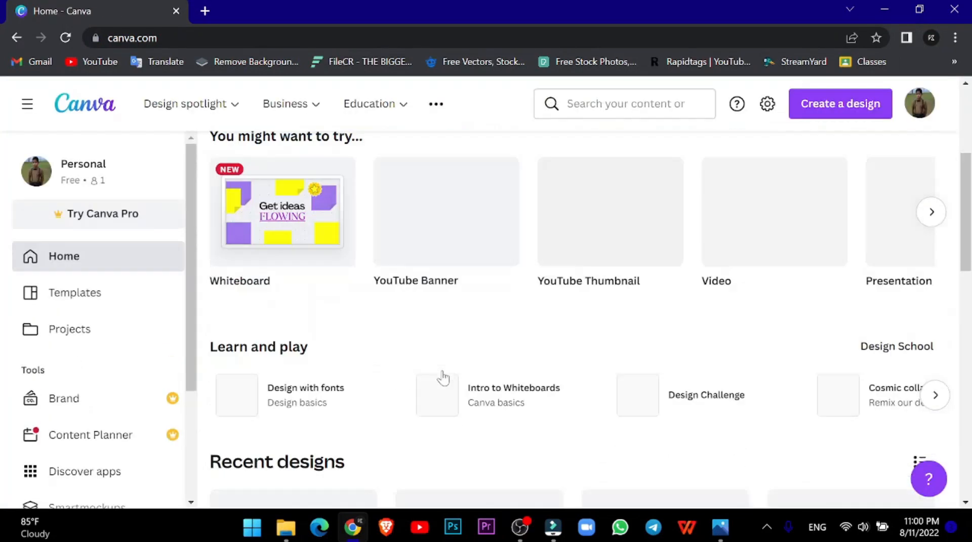
scroll(443, 376, "down", 15)
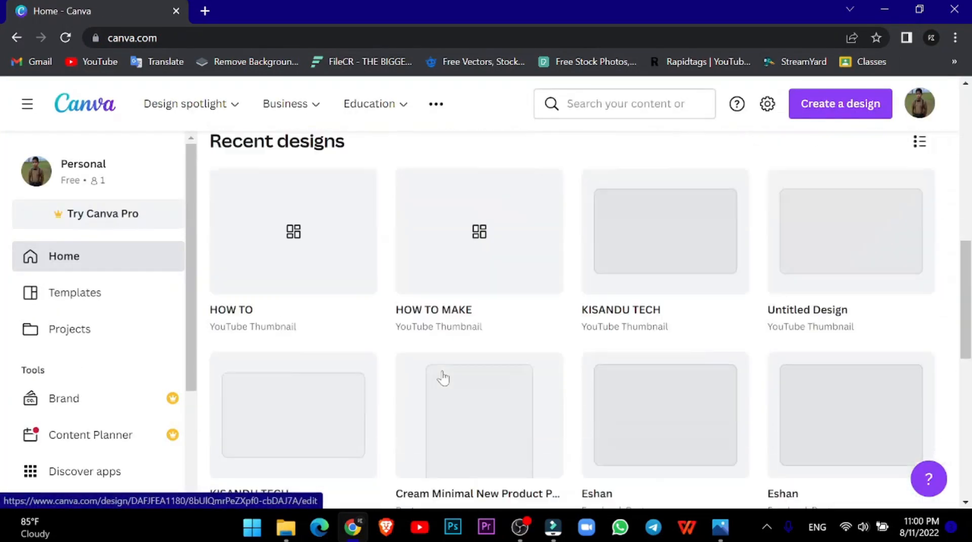
scroll(443, 376, "up", 20)
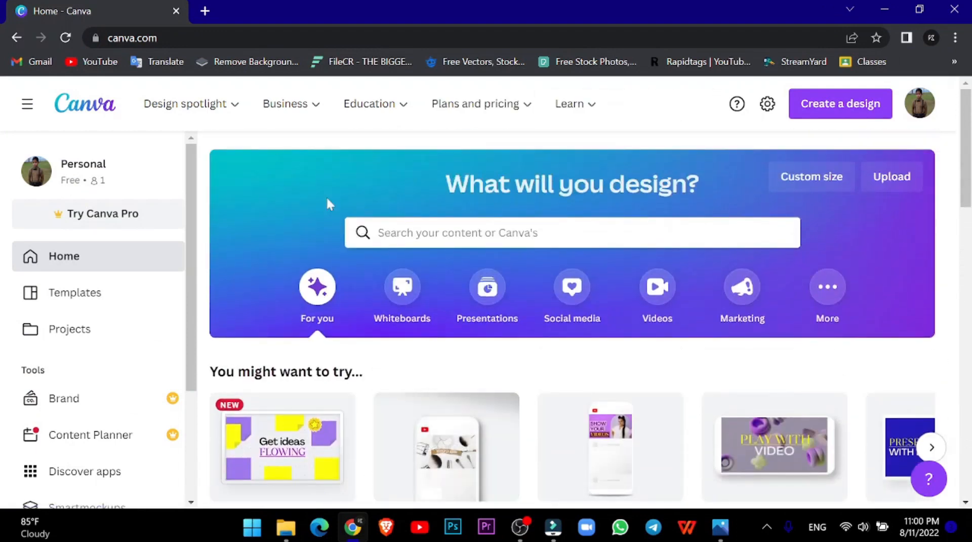
Search the web for "canva software free download" in a new browser tab.
left_click(207, 10)
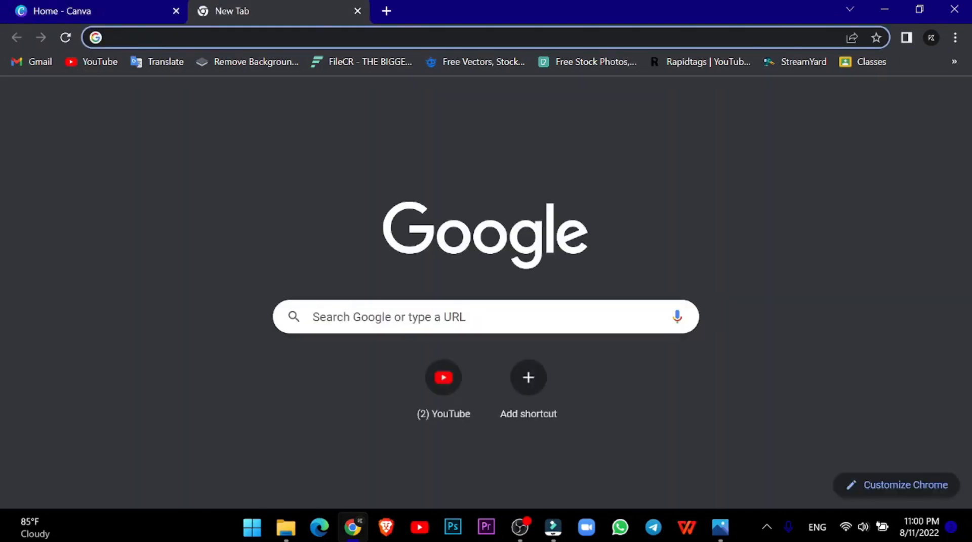
type("canba\\\\")
key("BackSpace")
key("BackSpace")
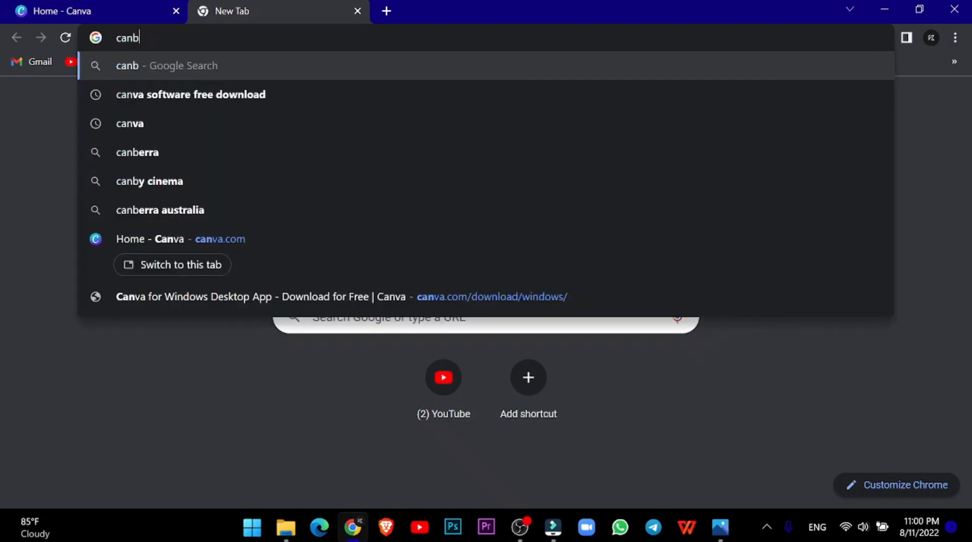
key("Down")
key("Return")
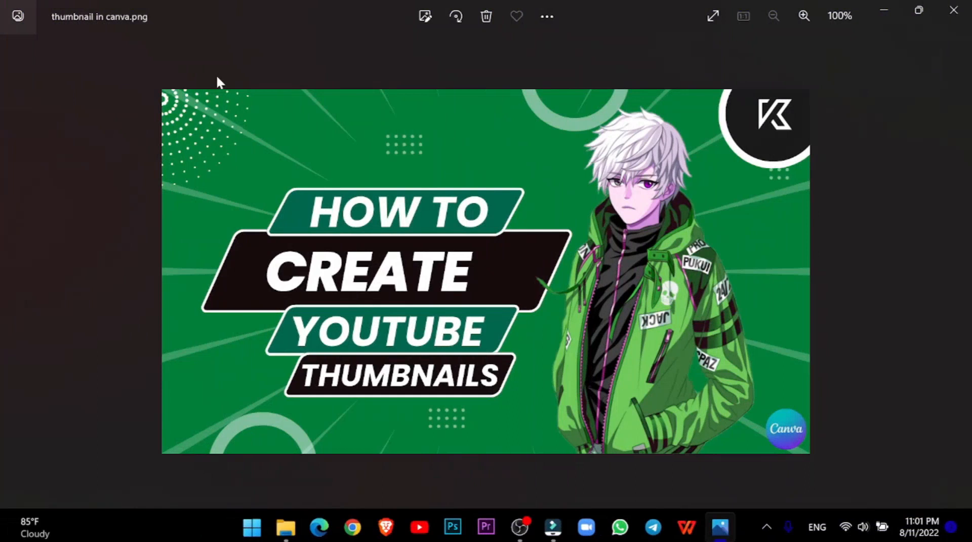
Find the installed Canva desktop app with a system search for "canva" and launch it.
key("super")
scroll(522, 258, "down", 1)
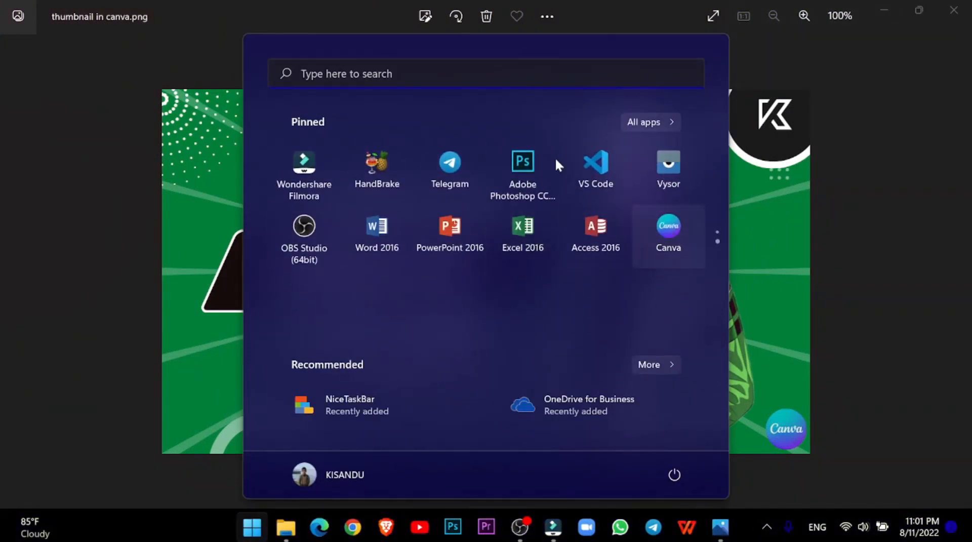
left_click(493, 76)
type("canv")
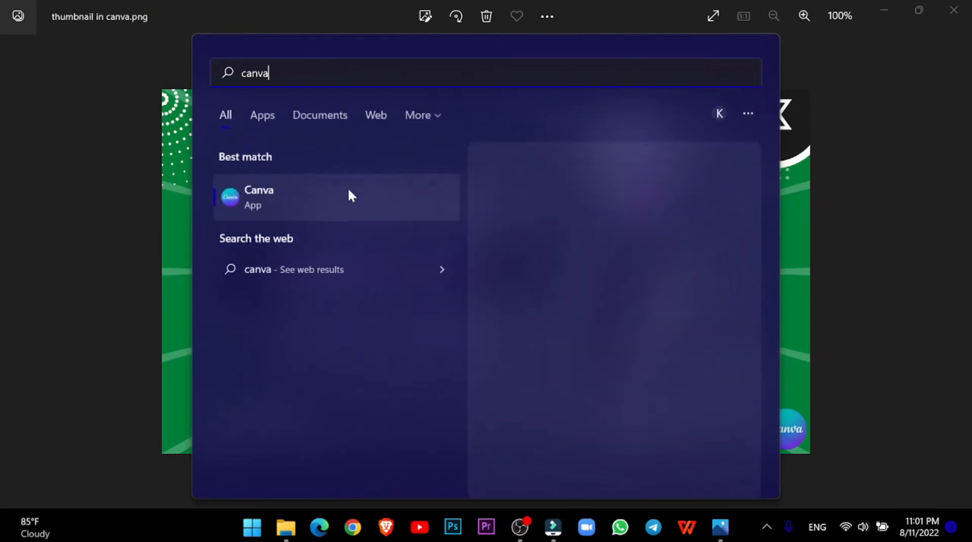
type("a")
left_click(368, 195)
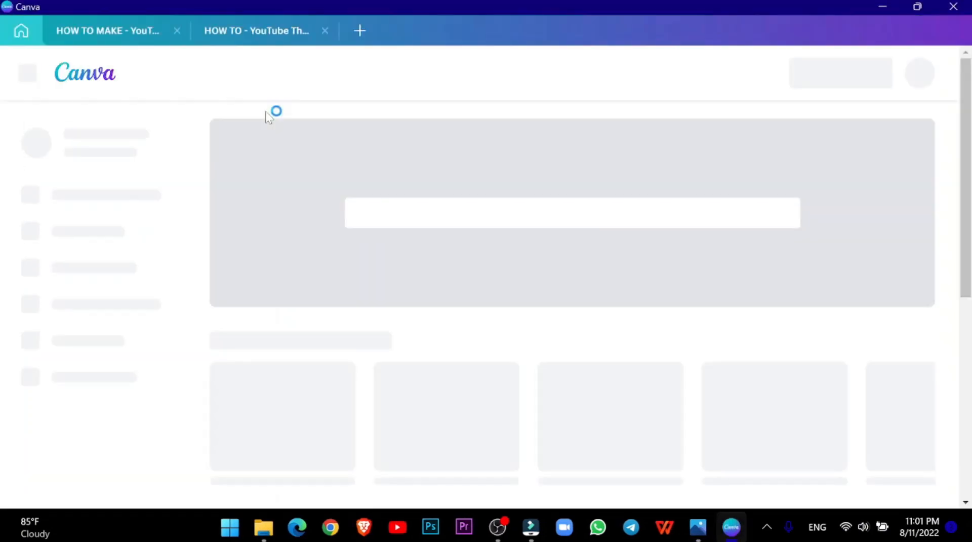
Bring the Canva app back from the desktop and close the open HOW TO and HOW TO MAKE designs.
key("super+d")
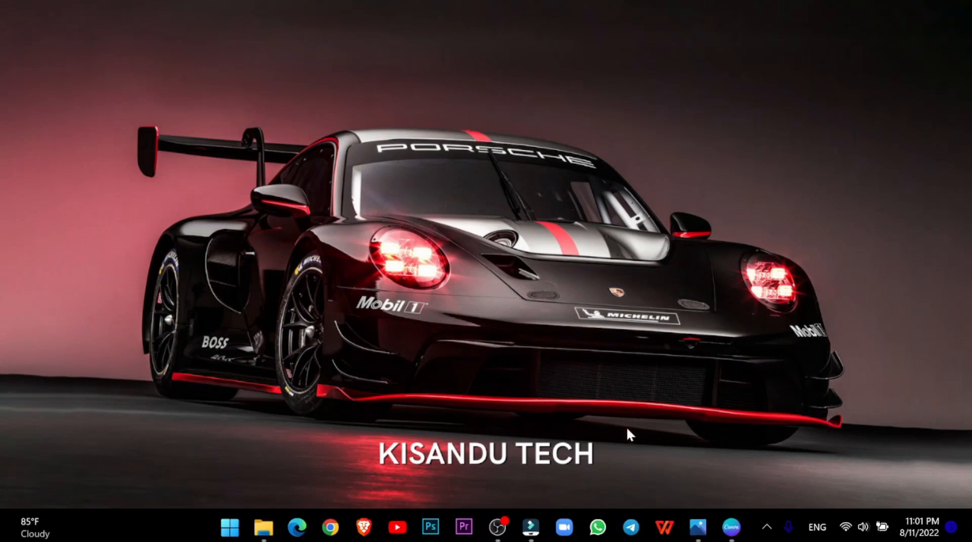
left_click(729, 527)
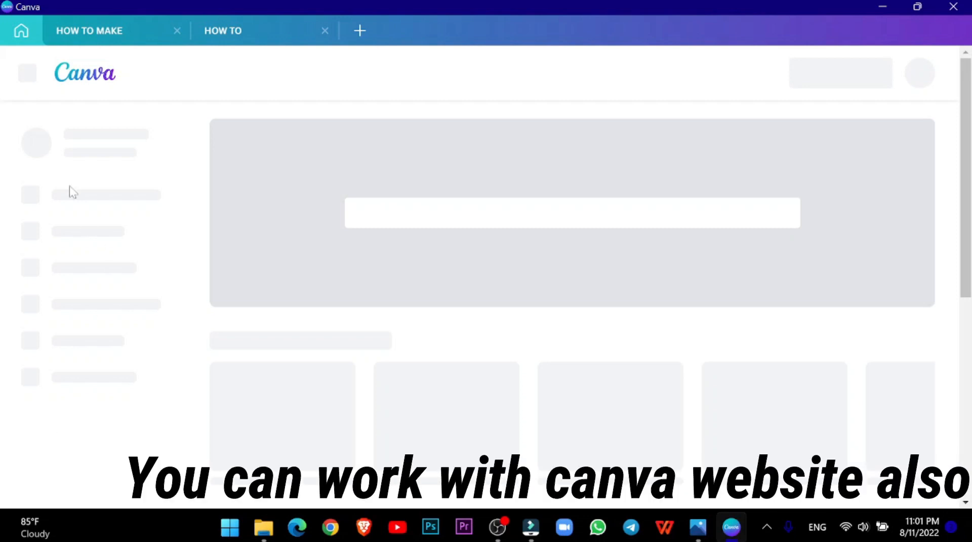
left_click(324, 30)
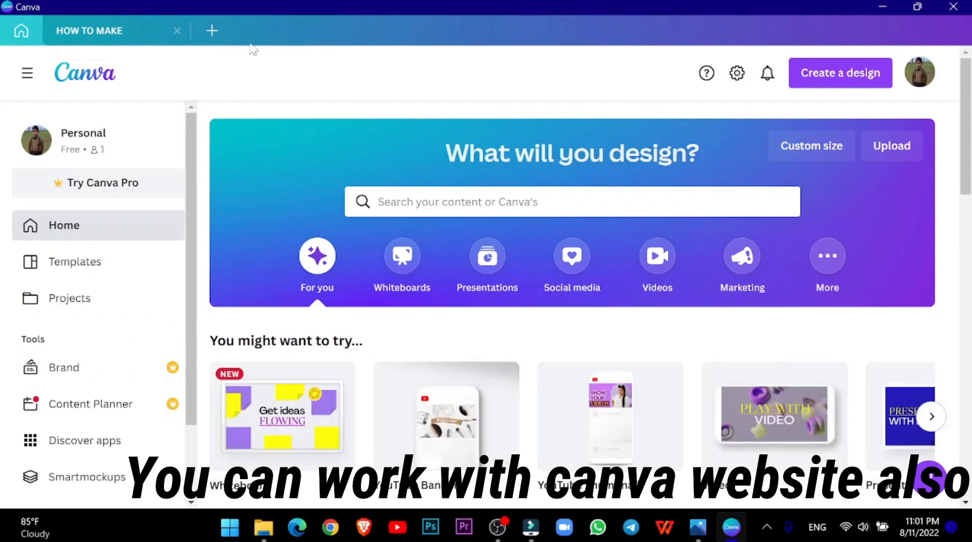
left_click(177, 31)
Look over the home page and its navigation sections, visit the Projects page, and return to Home.
scroll(582, 304, "down", 5)
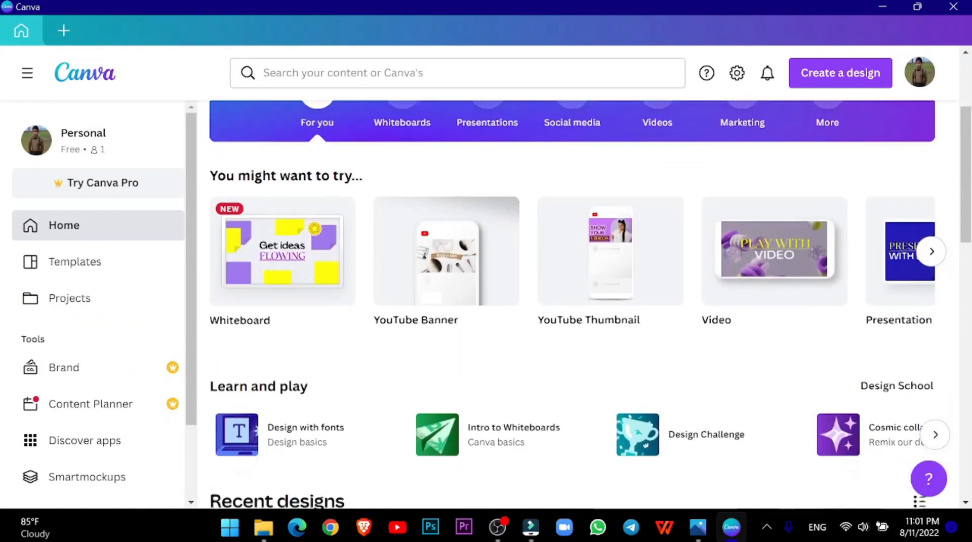
scroll(342, 272, "down", 10)
scroll(342, 272, "up", 15)
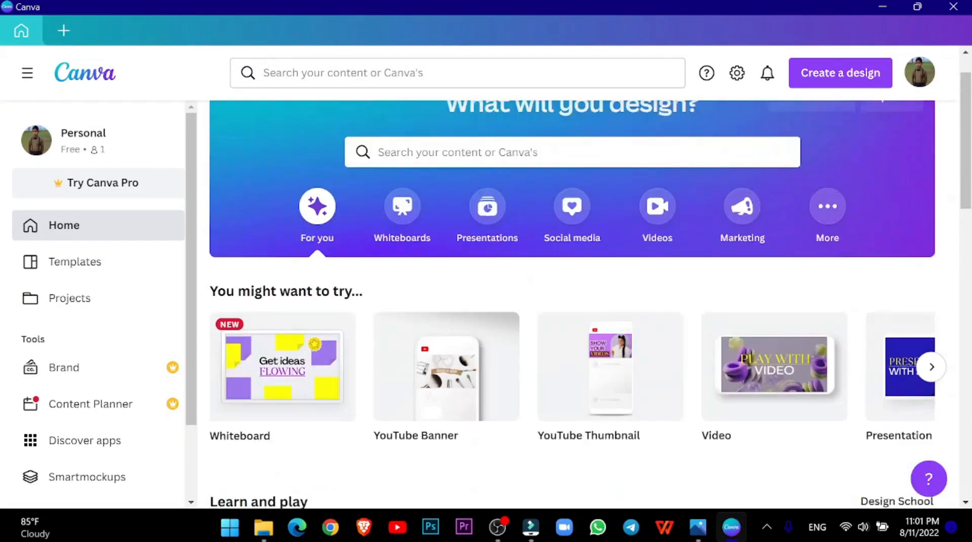
scroll(100, 230, "down", 5)
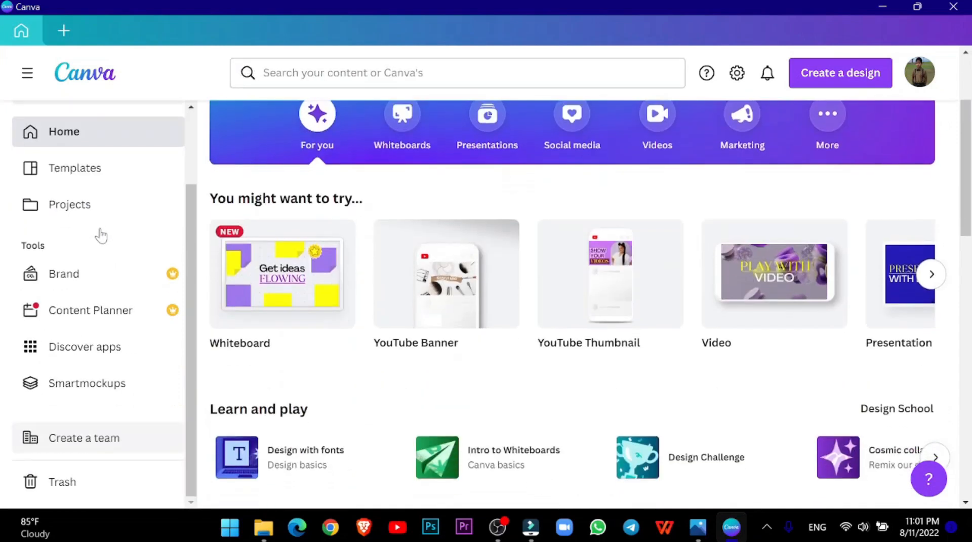
scroll(260, 253, "up", 3)
scroll(54, 253, "down", 1)
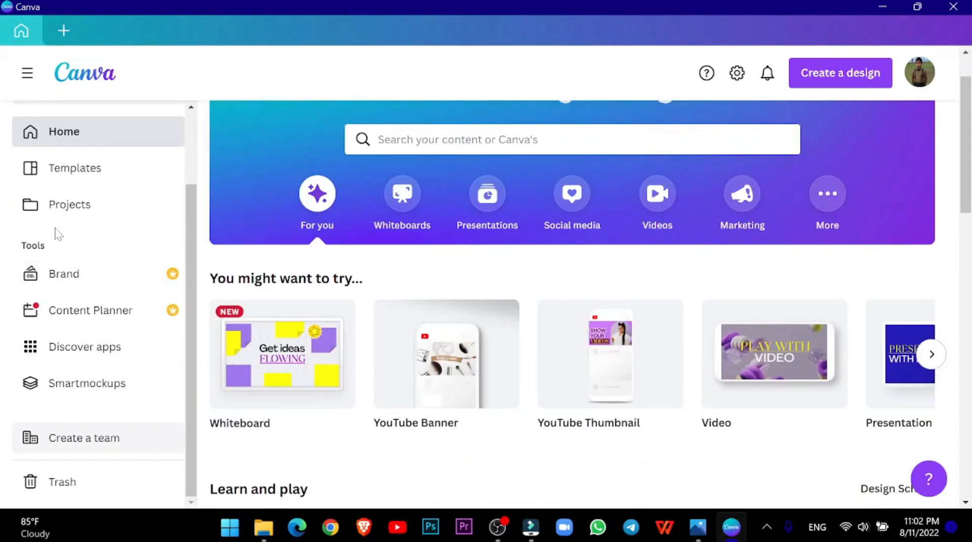
left_click(56, 211)
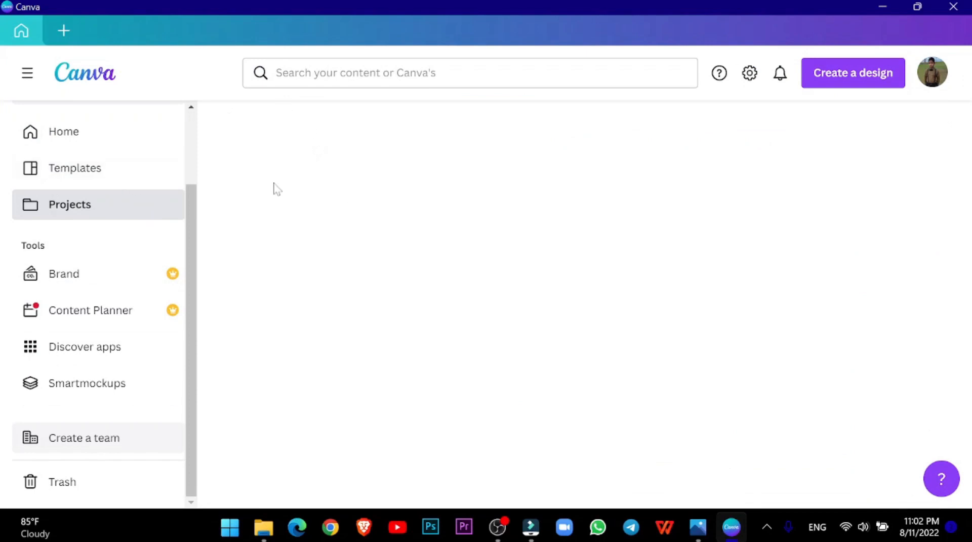
left_click_drag(192, 238, 191, 161)
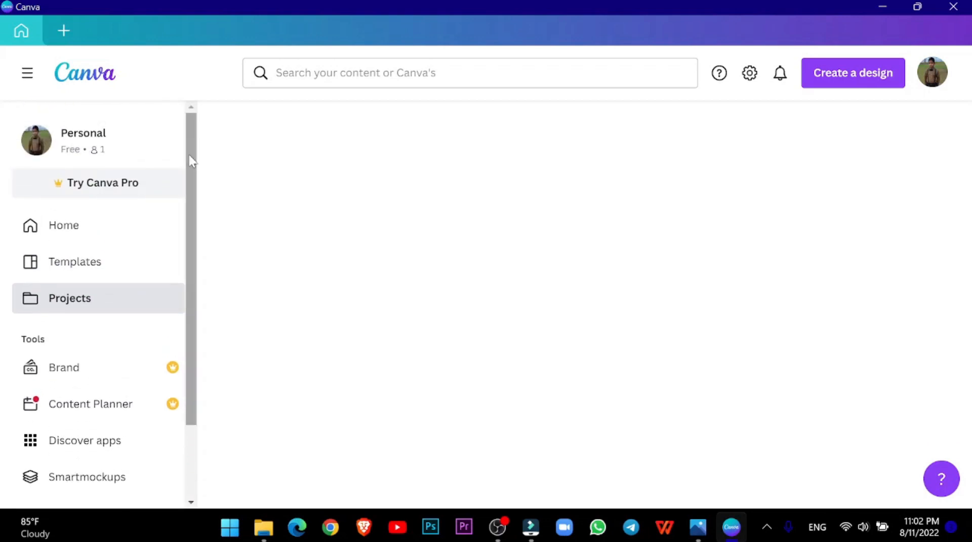
left_click(126, 229)
Browse the suggested design types and create a new blank YouTube Thumbnail design.
scroll(751, 339, "down", 1)
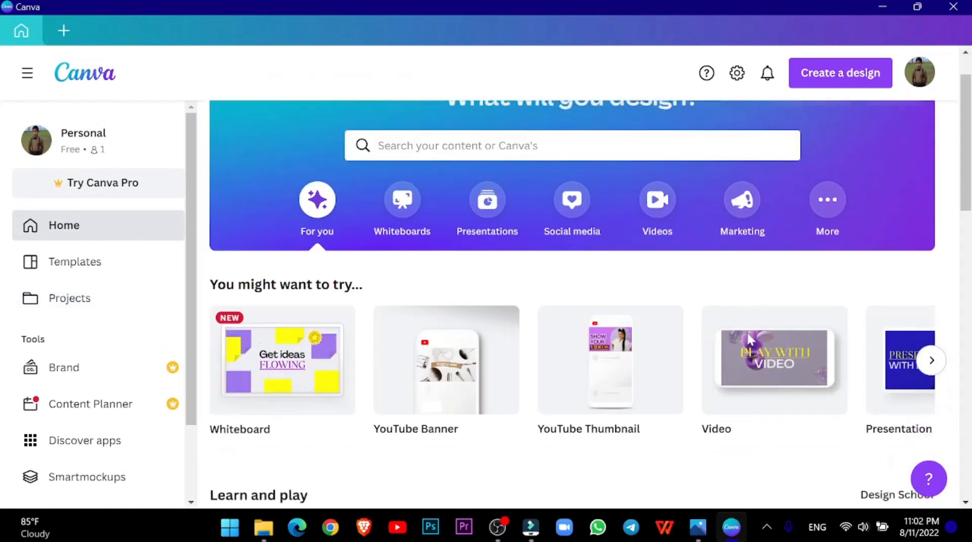
scroll(751, 339, "down", 3)
left_click(931, 218)
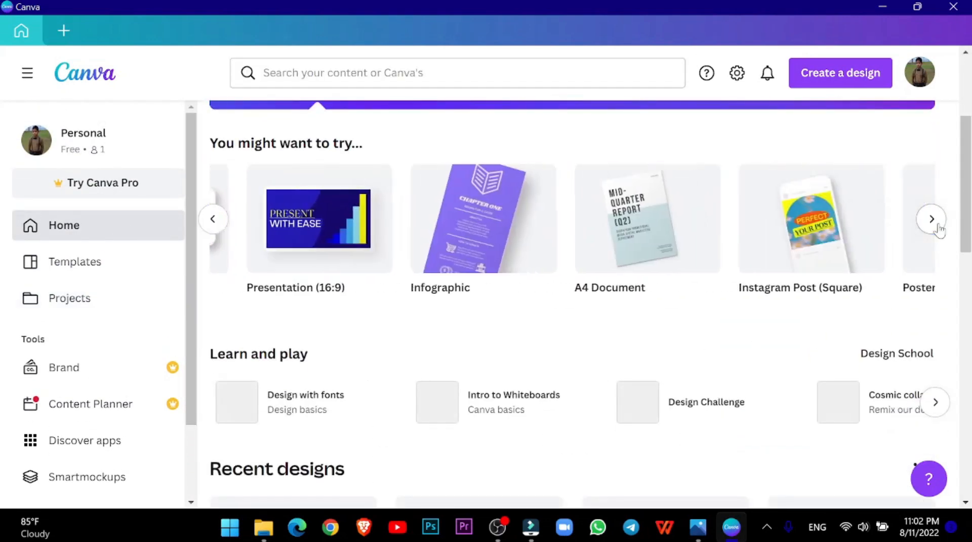
left_click(937, 225)
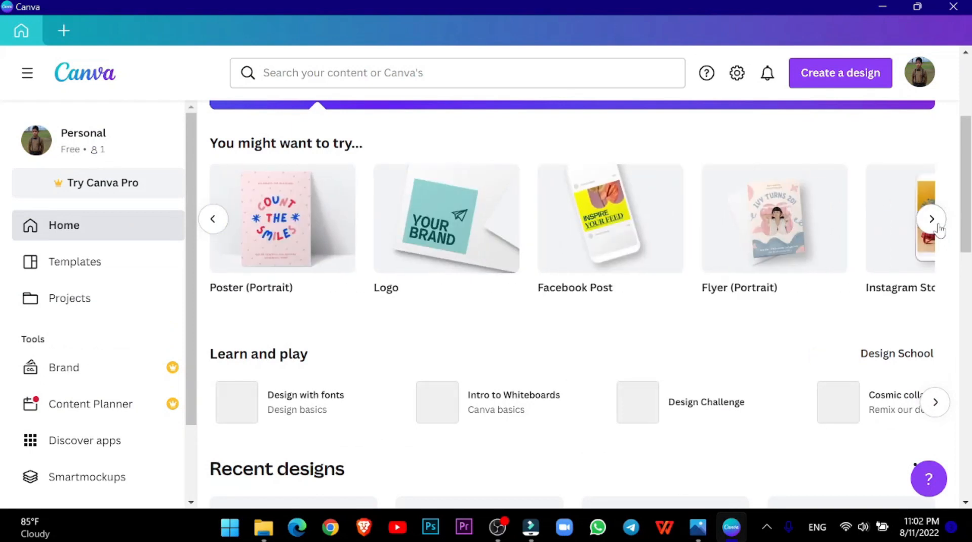
left_click(938, 227)
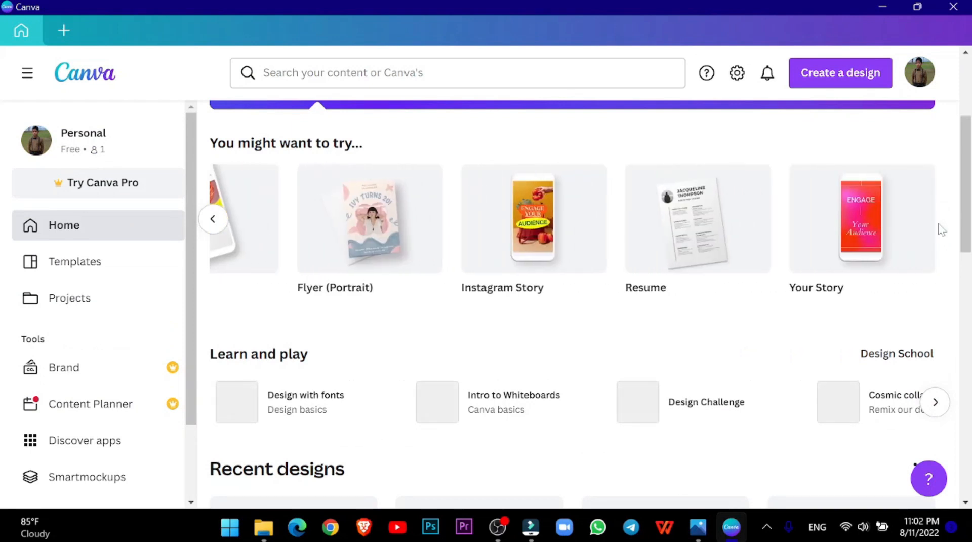
left_click(213, 223)
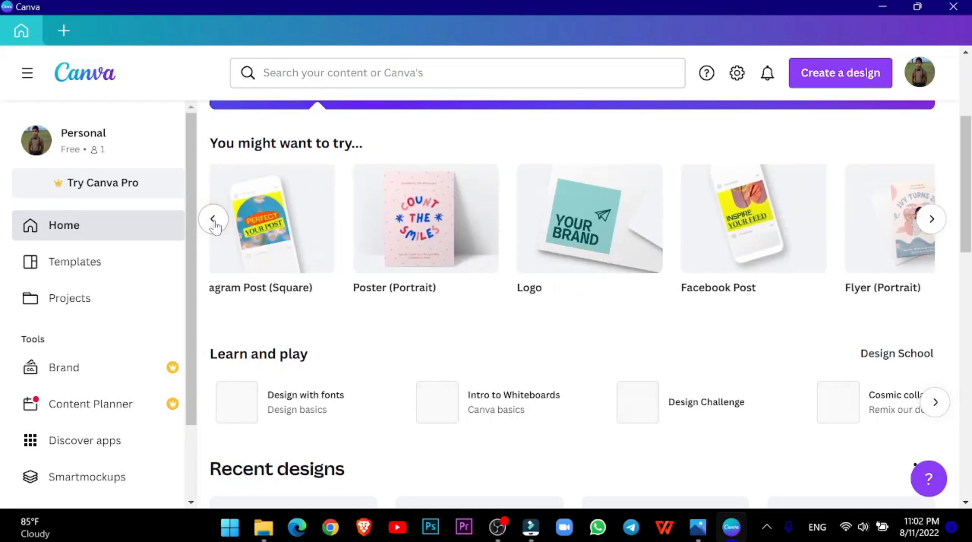
left_click(213, 221)
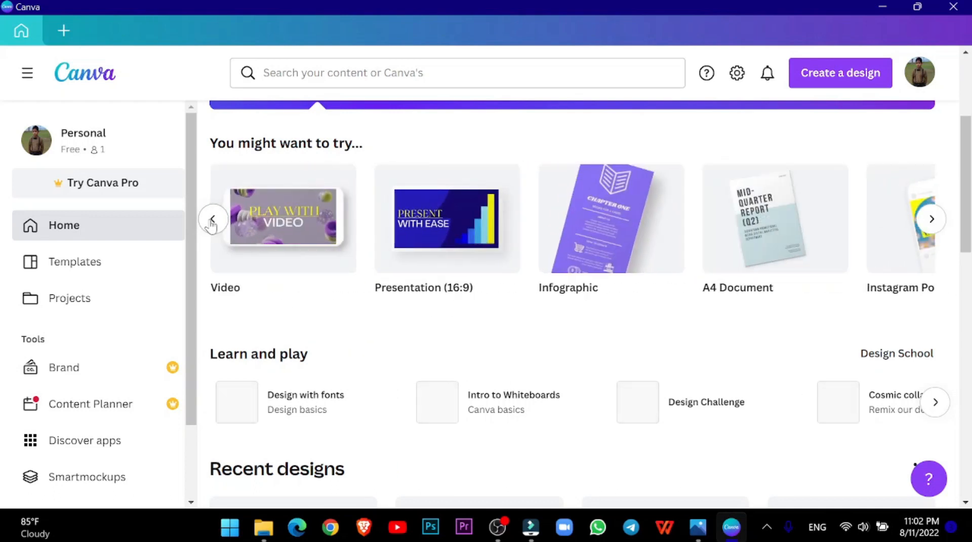
left_click(213, 222)
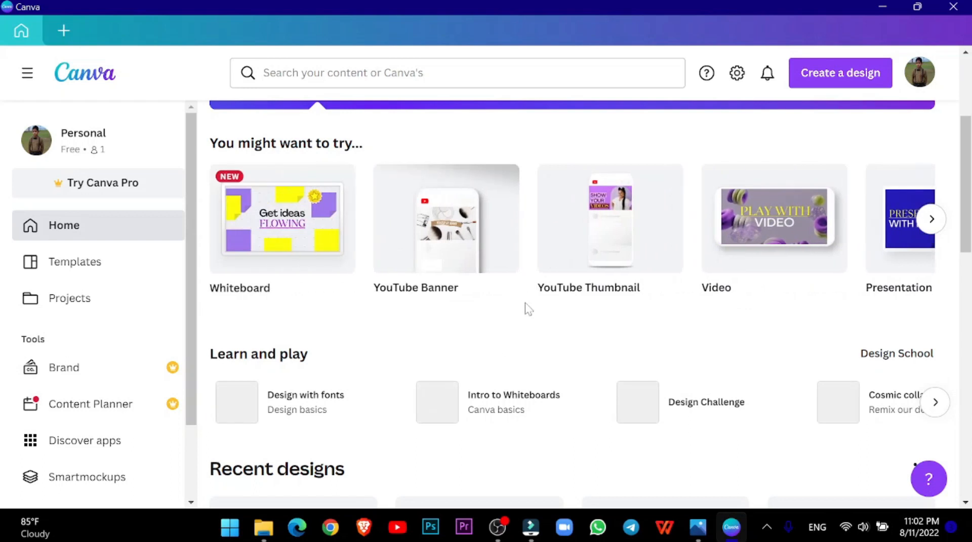
left_click(604, 224)
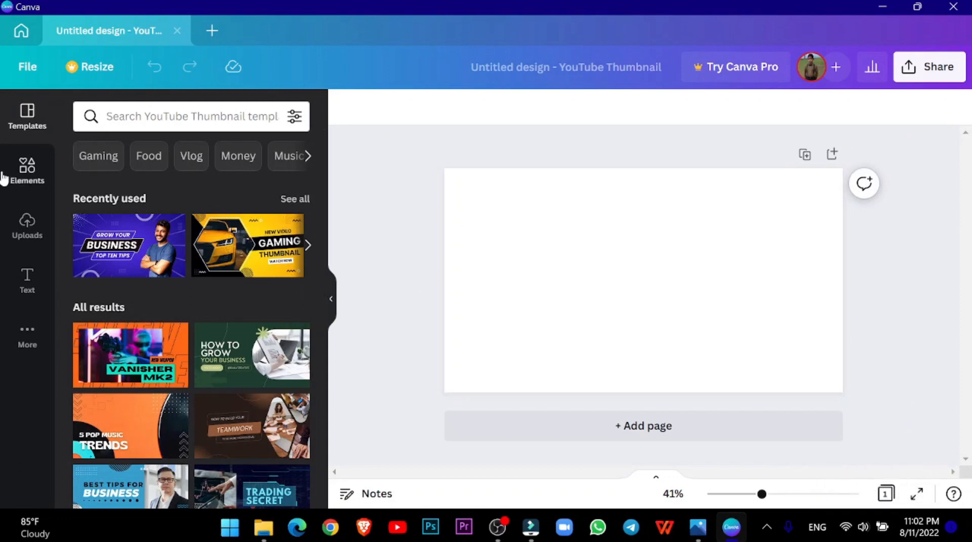
Look through the thumbnail templates and apply the yellow "New Video Gaming Thumbnail" car template to the page.
left_click(32, 182)
left_click(23, 113)
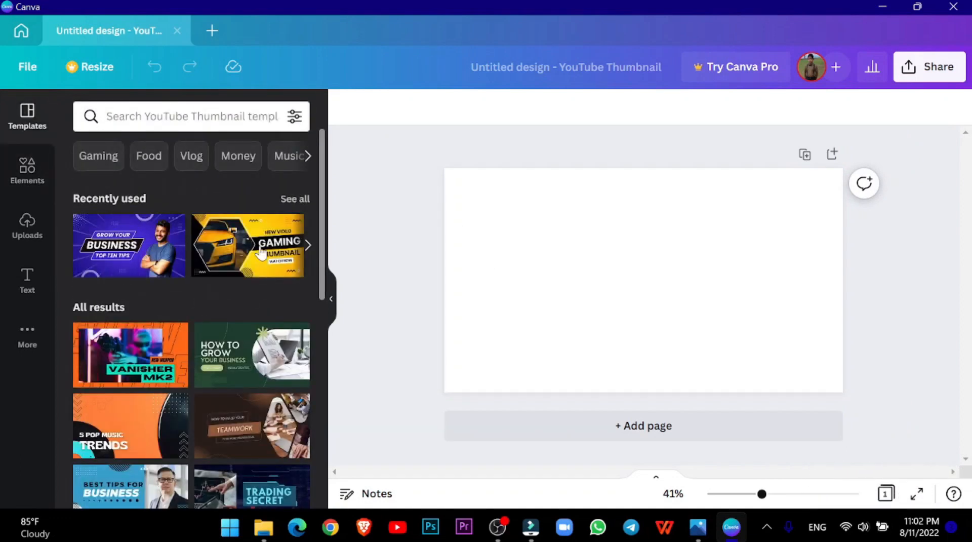
left_click_drag(323, 192, 326, 349)
scroll(200, 185, "up", 10)
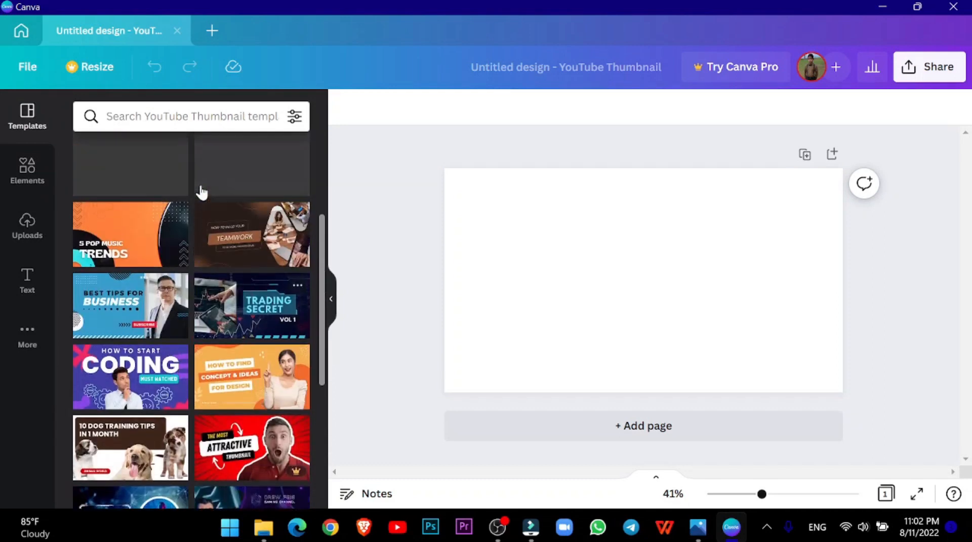
left_click(260, 261)
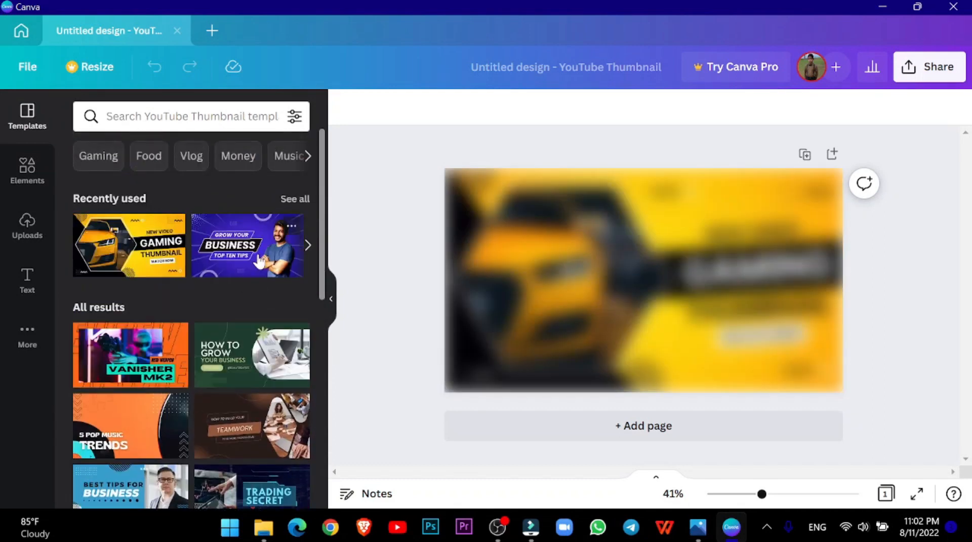
Apply the brown "How to Build Your Teamwork" template to the page and browse further thumbnail templates.
scroll(180, 344, "down", 3)
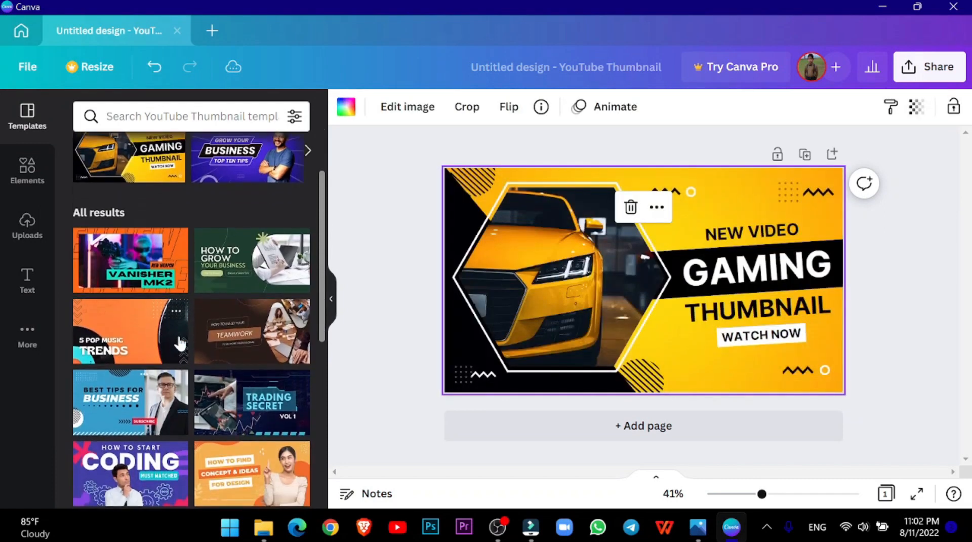
left_click(233, 325)
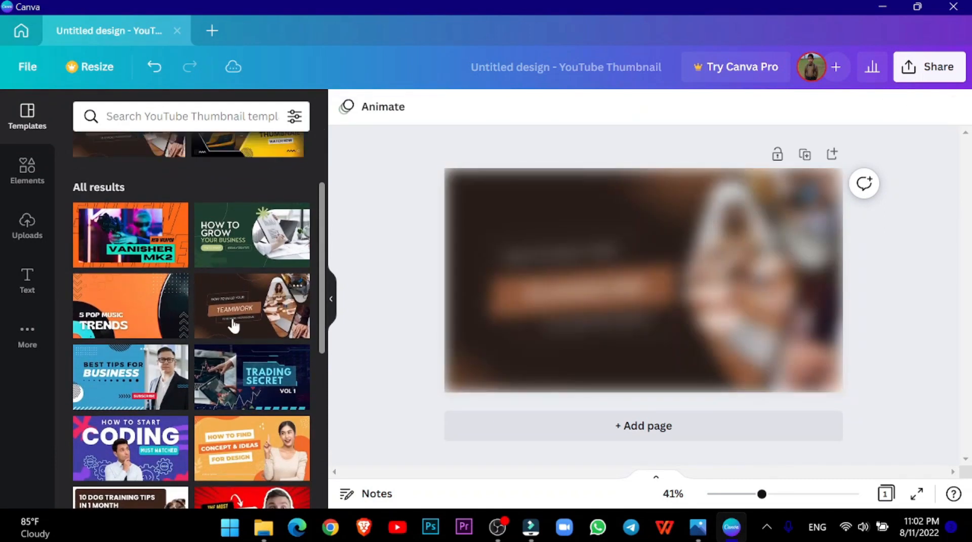
scroll(233, 326, "down", 3)
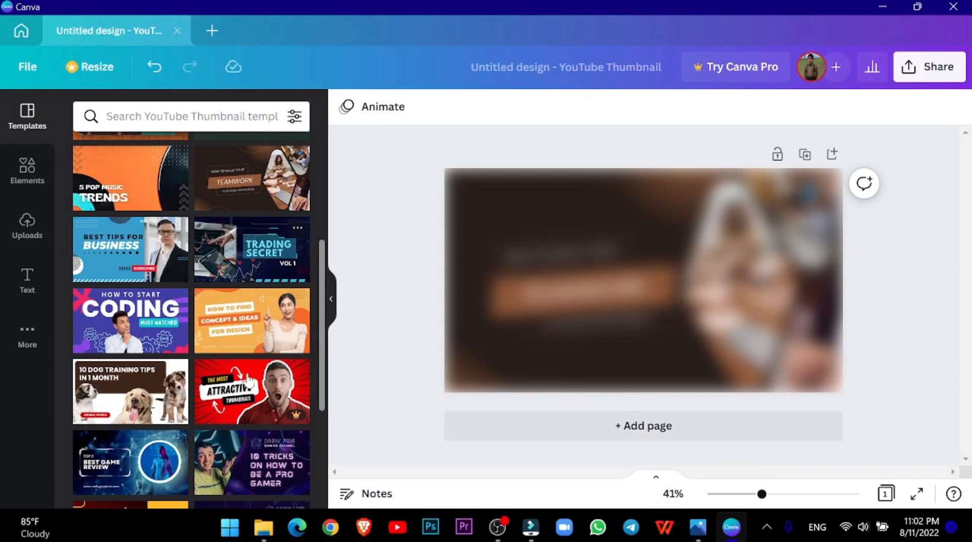
scroll(248, 379, "down", 10)
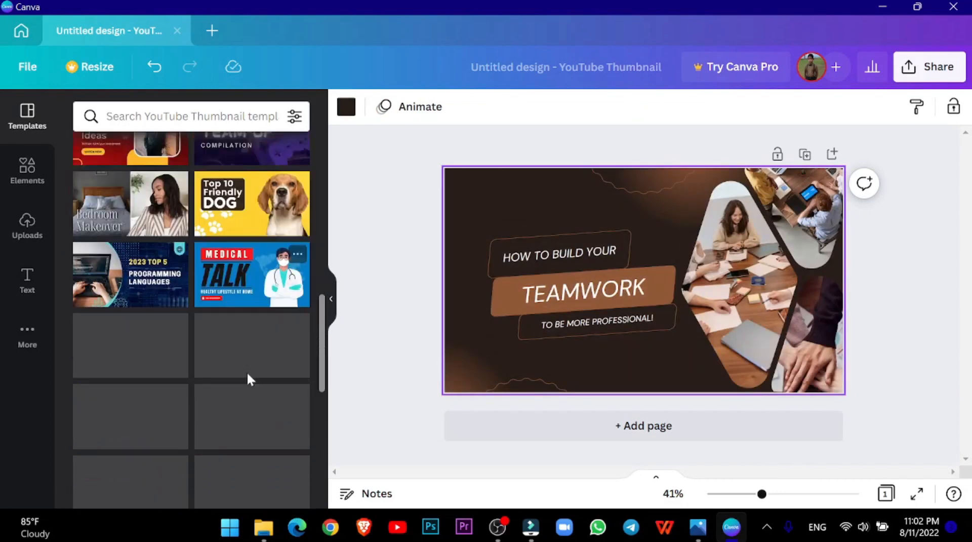
scroll(258, 384, "down", 2)
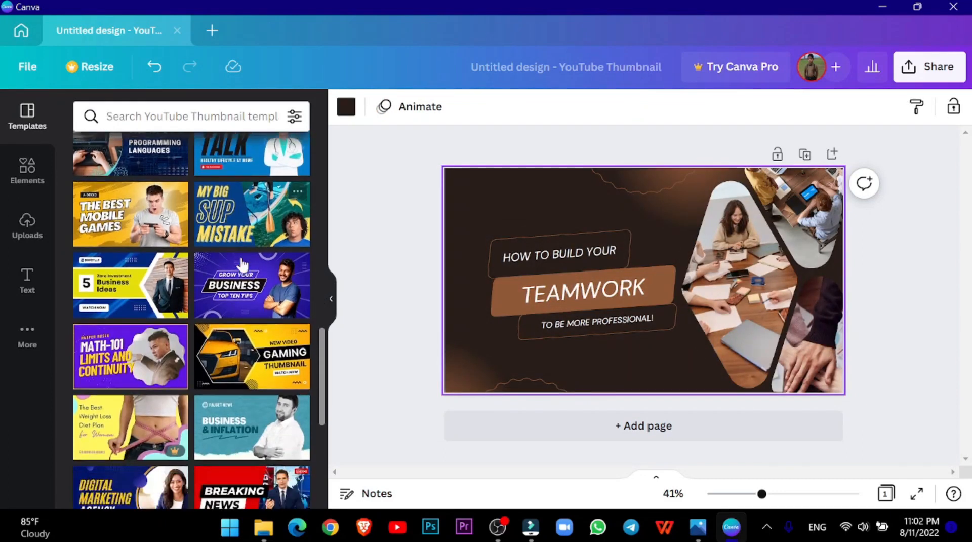
scroll(268, 389, "down", 6)
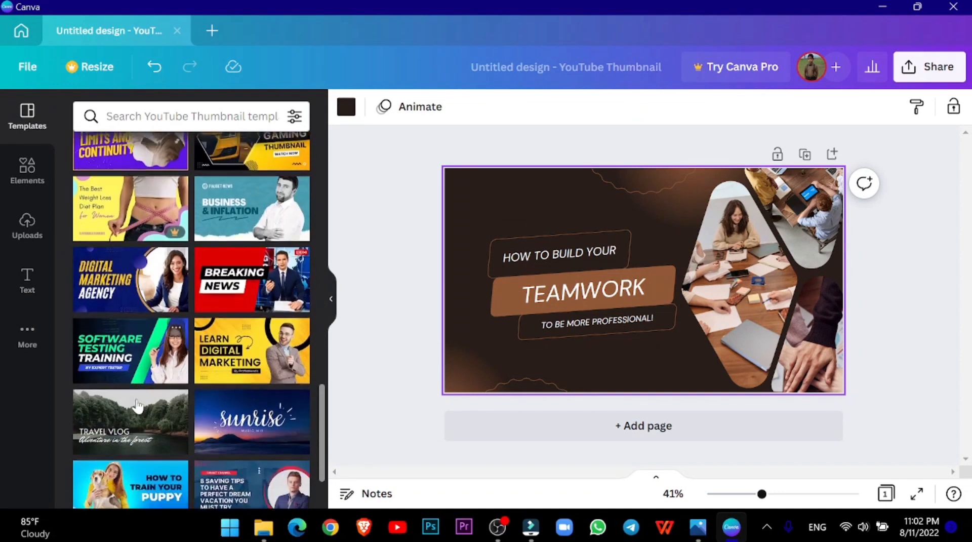
Apply the red "How to Grow Your Channel" template to the page.
scroll(137, 405, "down", 7)
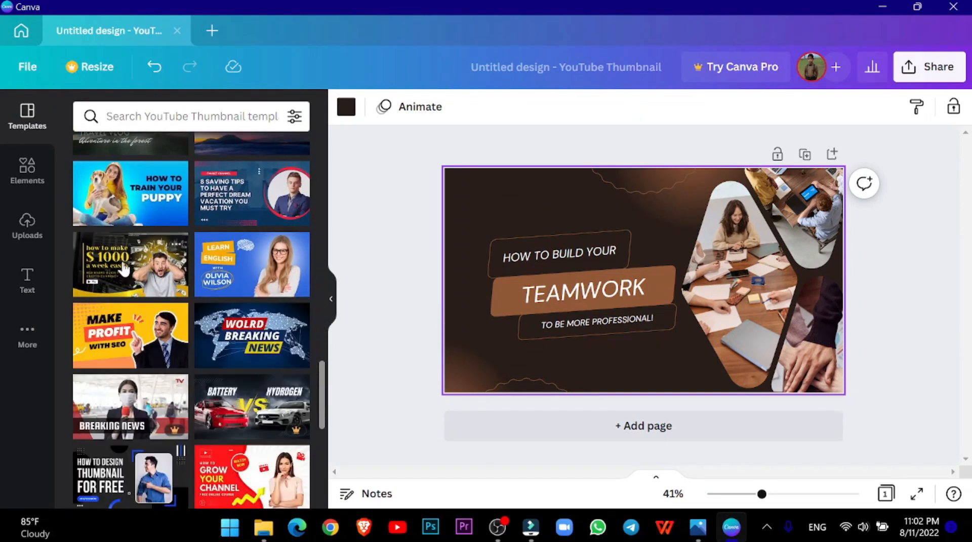
left_click(242, 360)
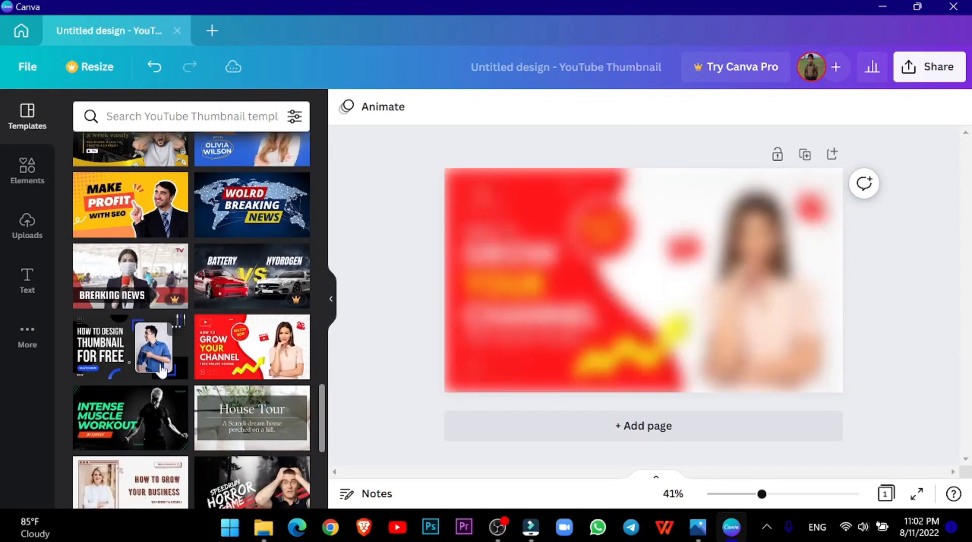
scroll(161, 368, "down", 7)
scroll(159, 361, "down", 5)
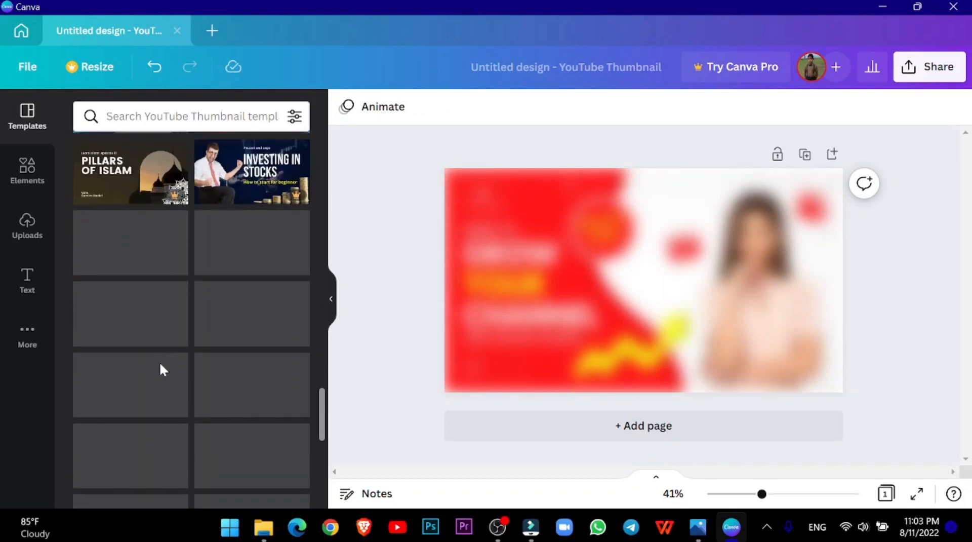
Apply the purple "Grow Your Business Top Ten Tips" template to the page.
scroll(160, 365, "up", 12)
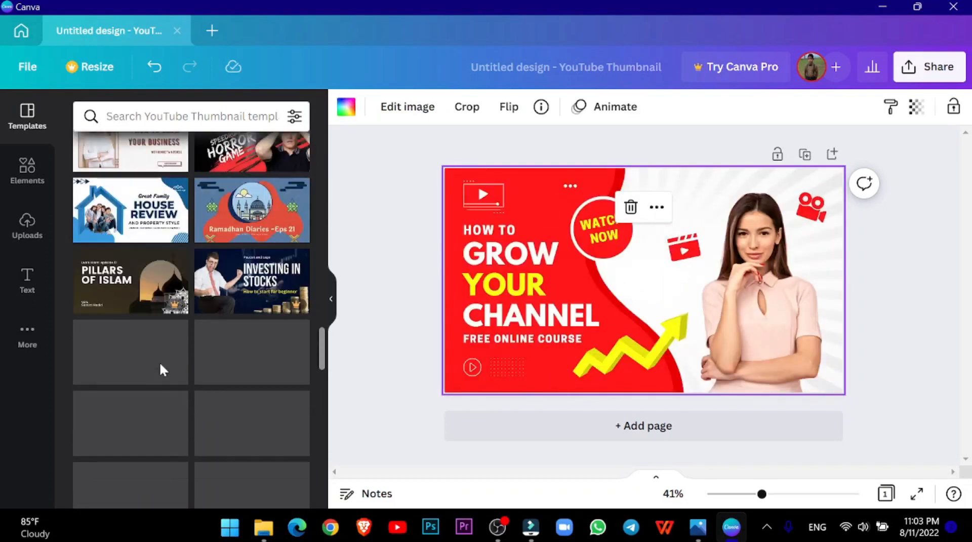
scroll(160, 367, "up", 8)
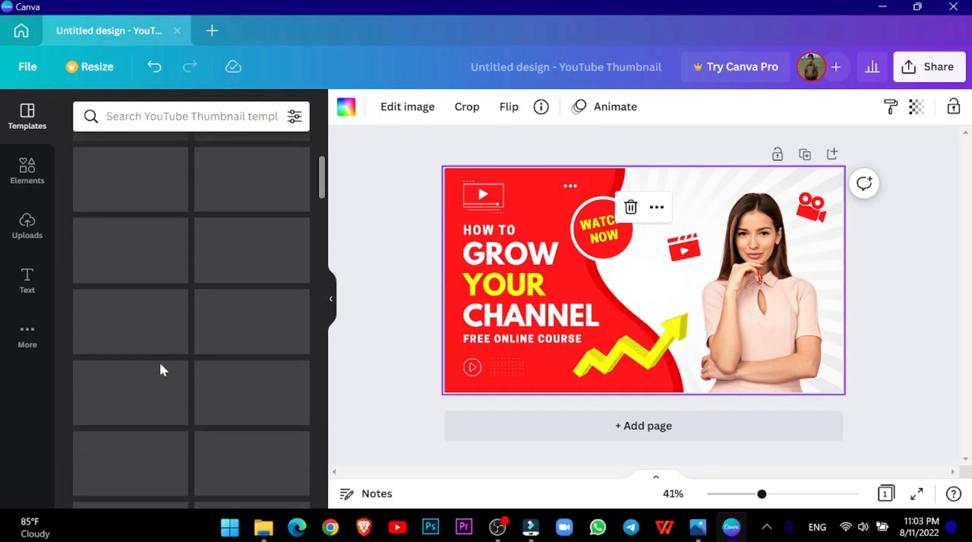
scroll(210, 423, "down", 7)
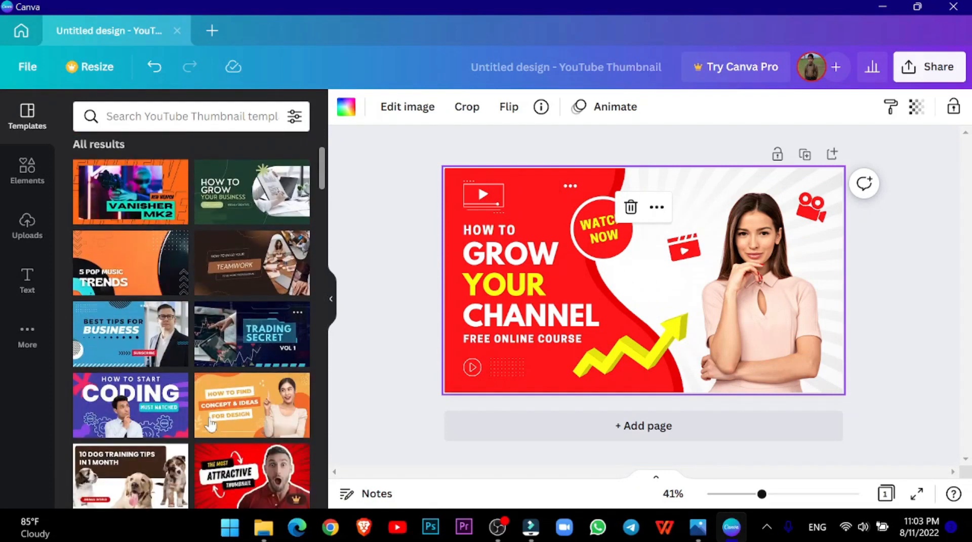
scroll(160, 310, "down", 6)
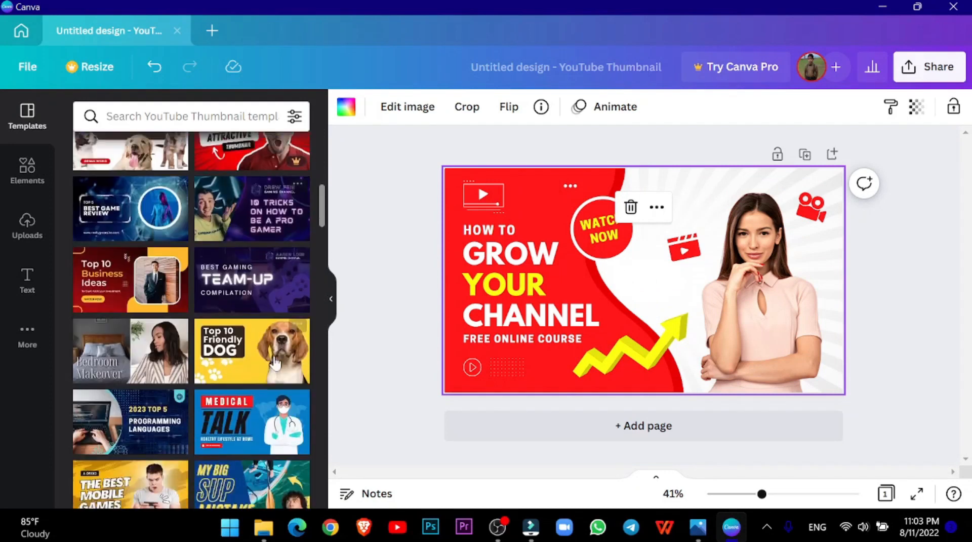
left_click(265, 381)
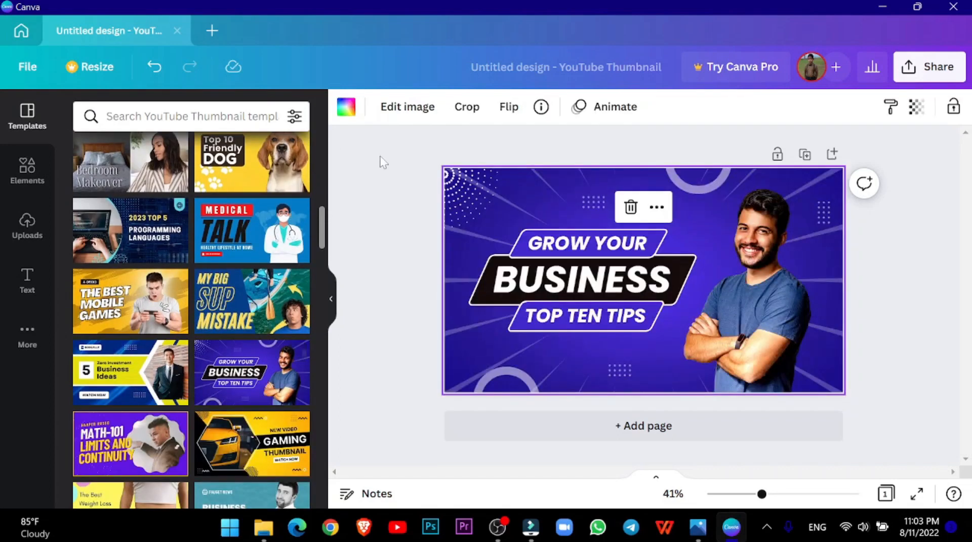
Replace the man's photo with the uploaded picture of the white-haired character in a green jacket.
left_click(745, 286)
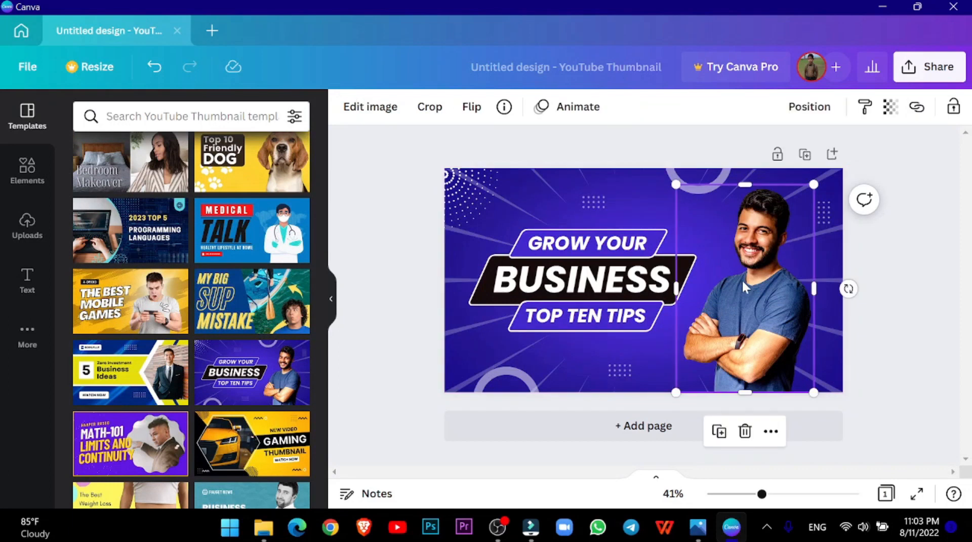
key("Delete")
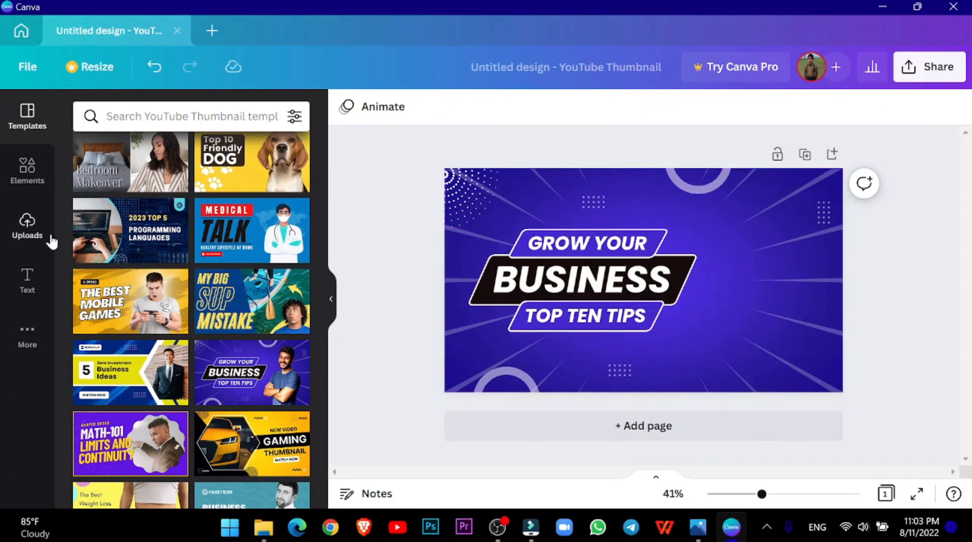
left_click(52, 242)
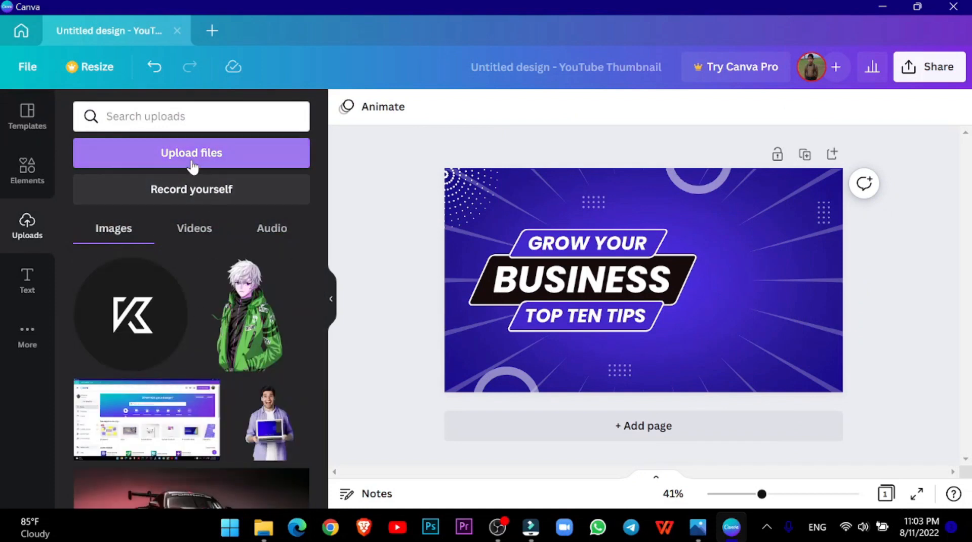
left_click(192, 164)
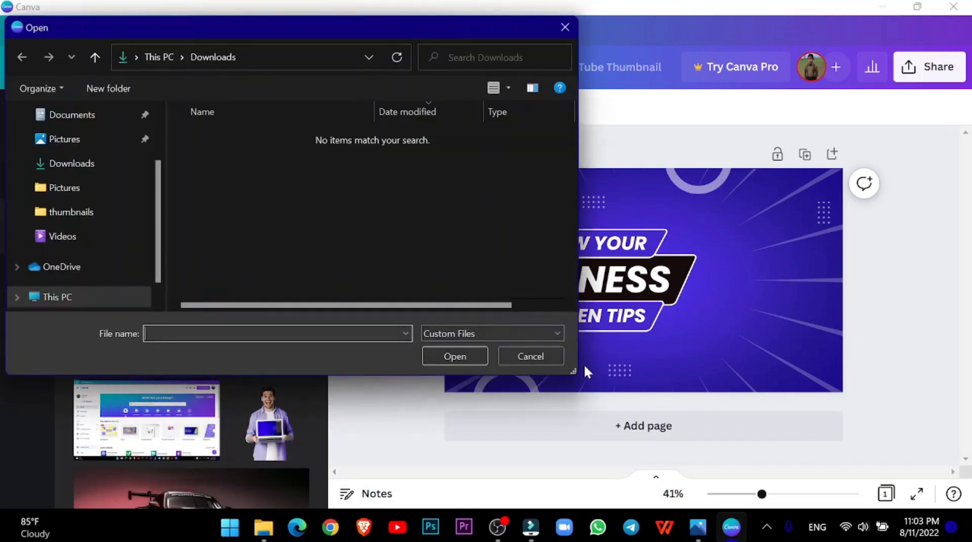
left_click(530, 356)
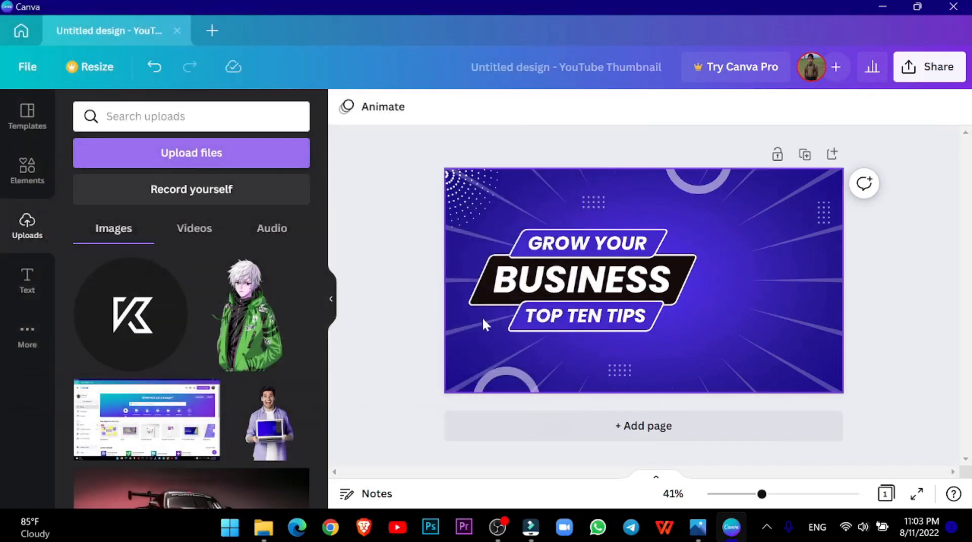
left_click(237, 329)
left_click_drag(648, 351, 774, 386)
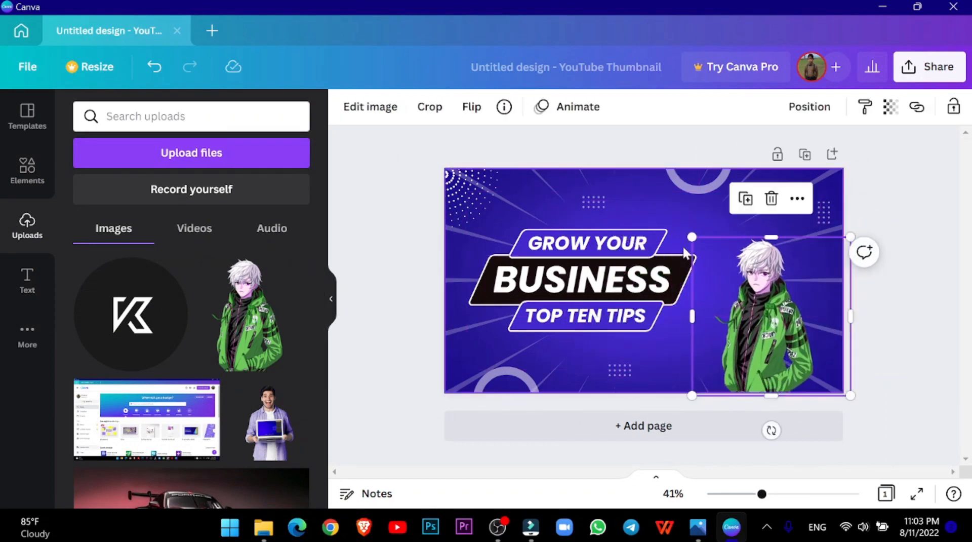
Enlarge the character picture to almost the full page height and nudge it slightly right, clear of the text.
left_click_drag(689, 238, 638, 175)
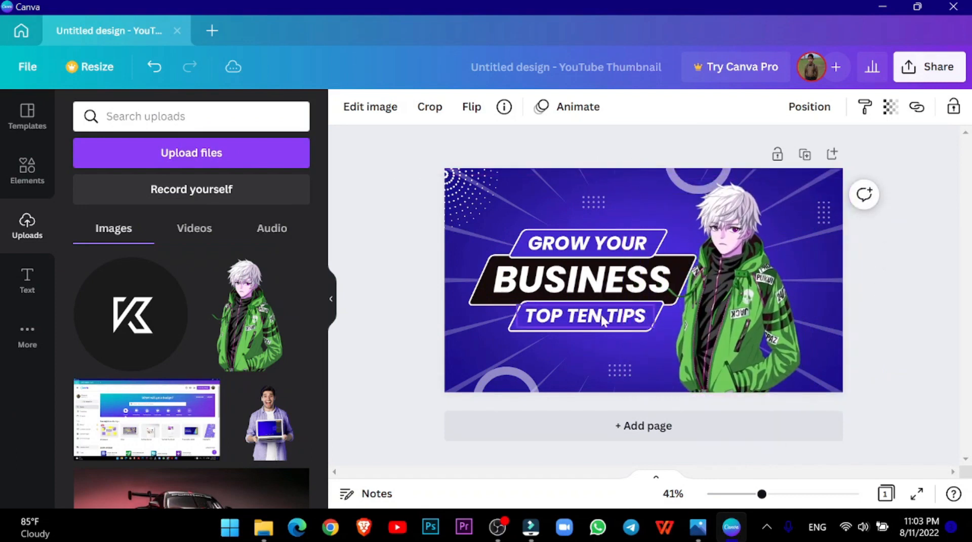
key("Right")
key("Right")
key("Right")
key("Right")
key("Right")
key("Right")
key("Right")
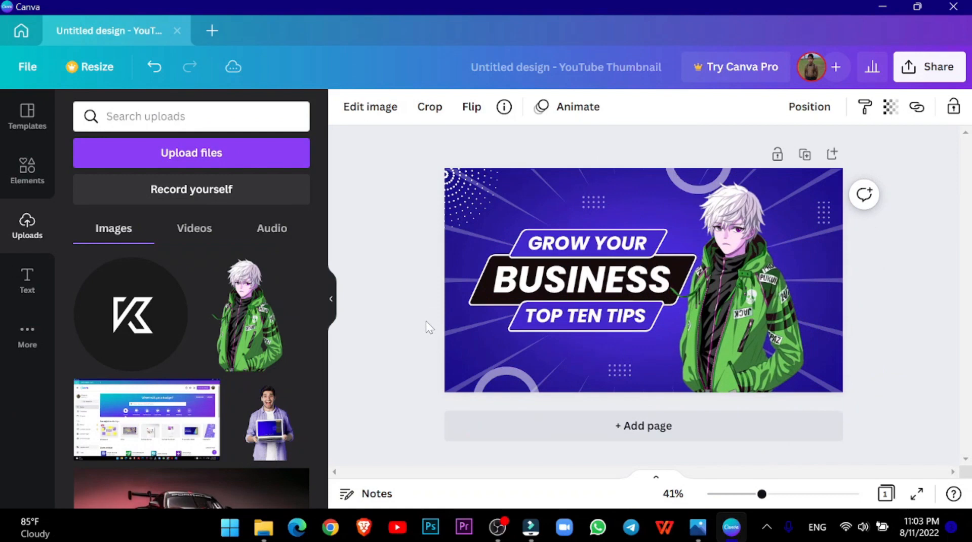
left_click(420, 340)
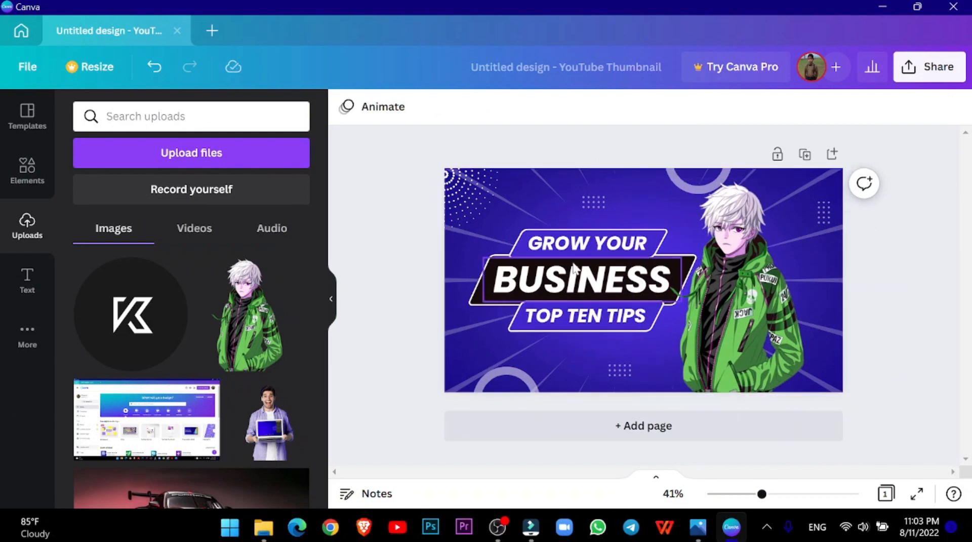
Replace "GROW YOUR" with "HOW TO", enlarge it to font size 53.8 and centre it in its frame.
double_click(587, 243)
type("HOW TO")
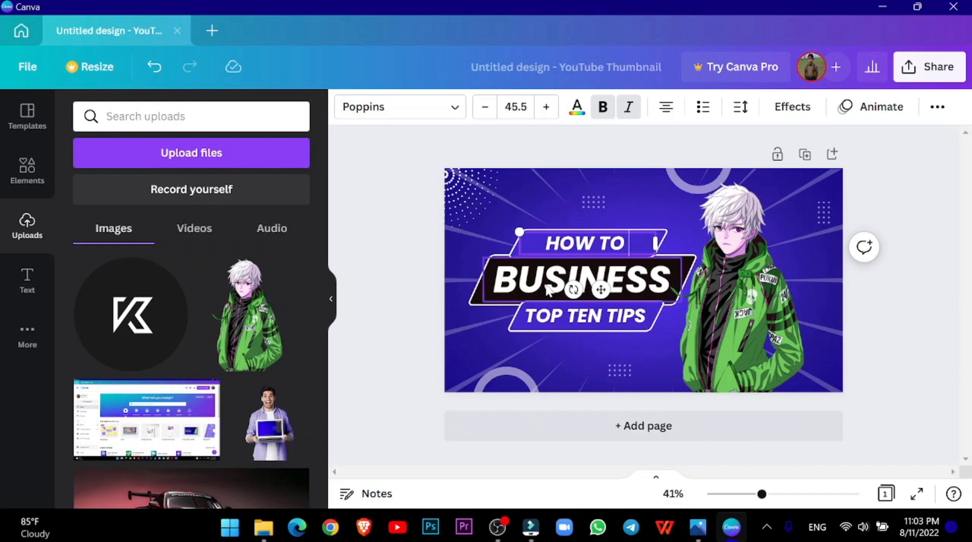
left_click_drag(521, 232, 492, 219)
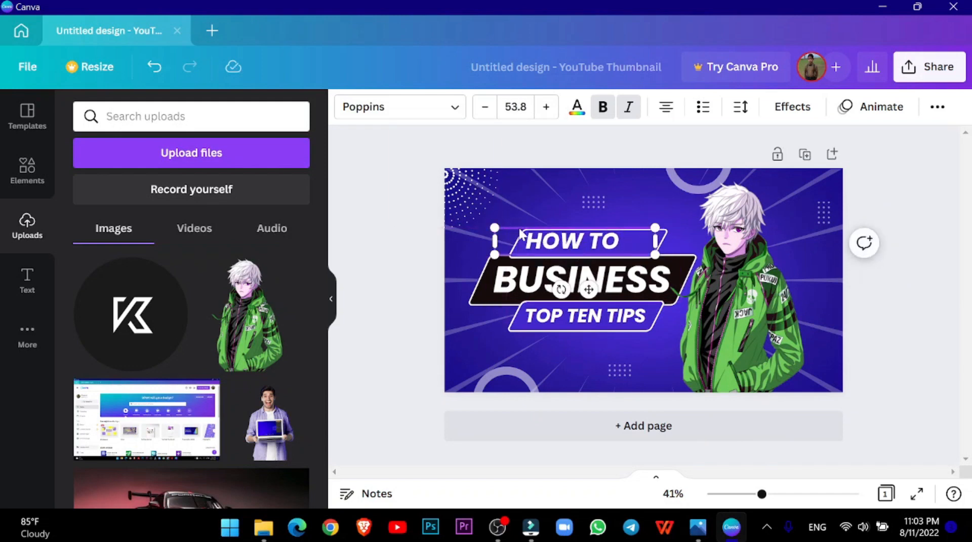
left_click_drag(516, 228, 534, 230)
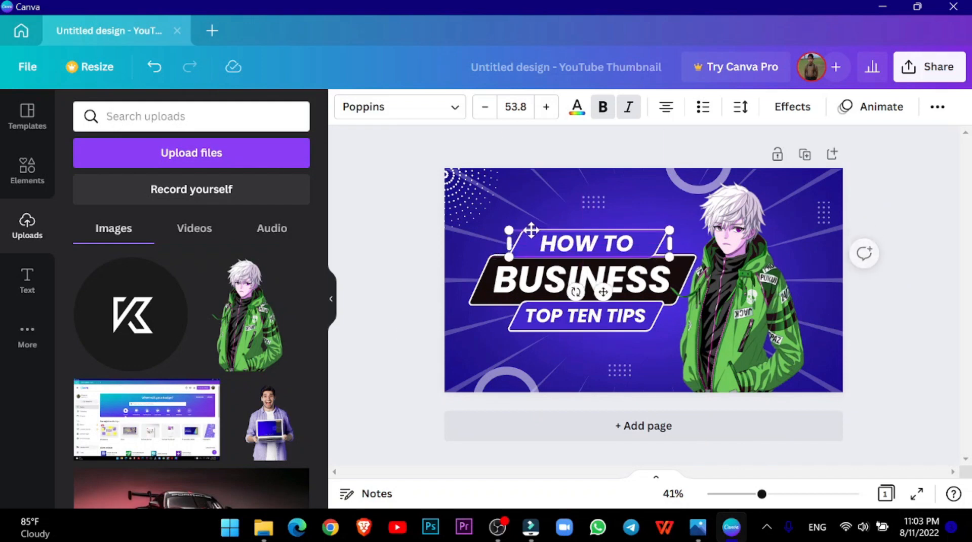
left_click(401, 339)
Replace the large middle text "BUSINESS" with "CREATE".
double_click(530, 295)
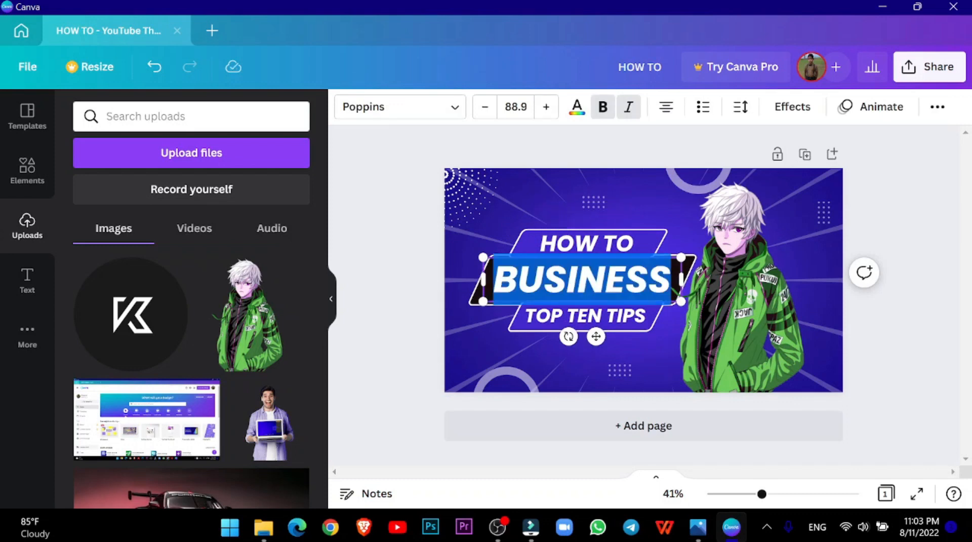
type("MAKE")
key("BackSpace")
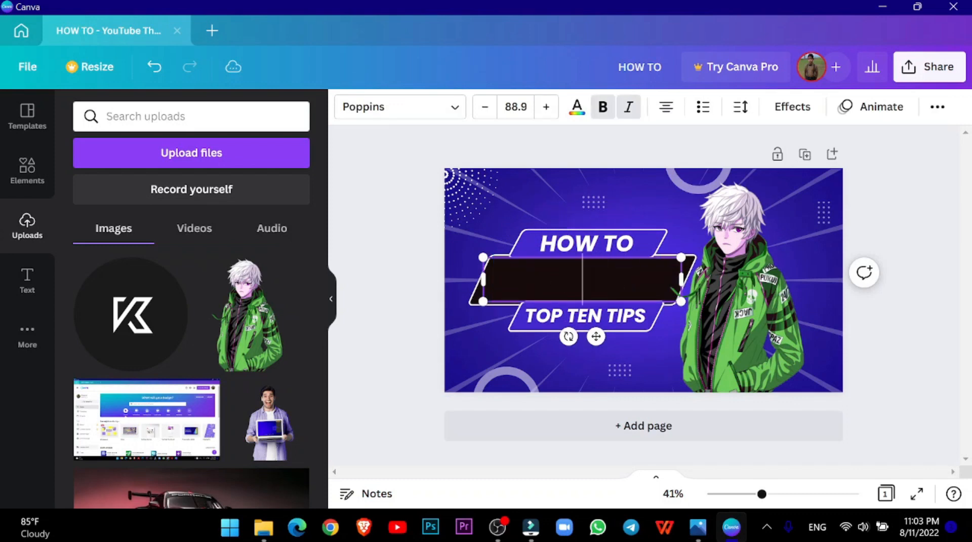
type("CREATE")
Replace the text "TOP TEN TIPS" with "YOUTUBE".
left_click(547, 328)
double_click(547, 328)
type("YOUTUB")
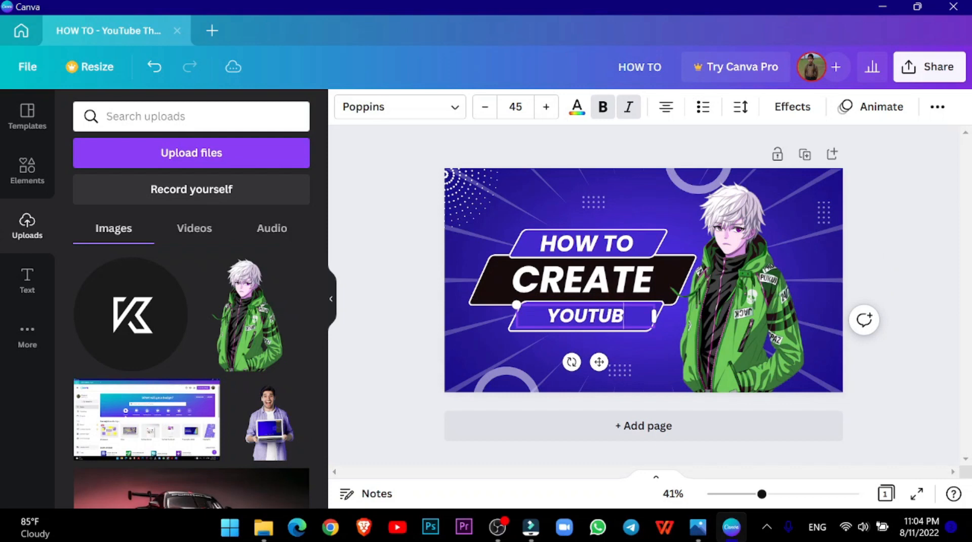
left_click(424, 354)
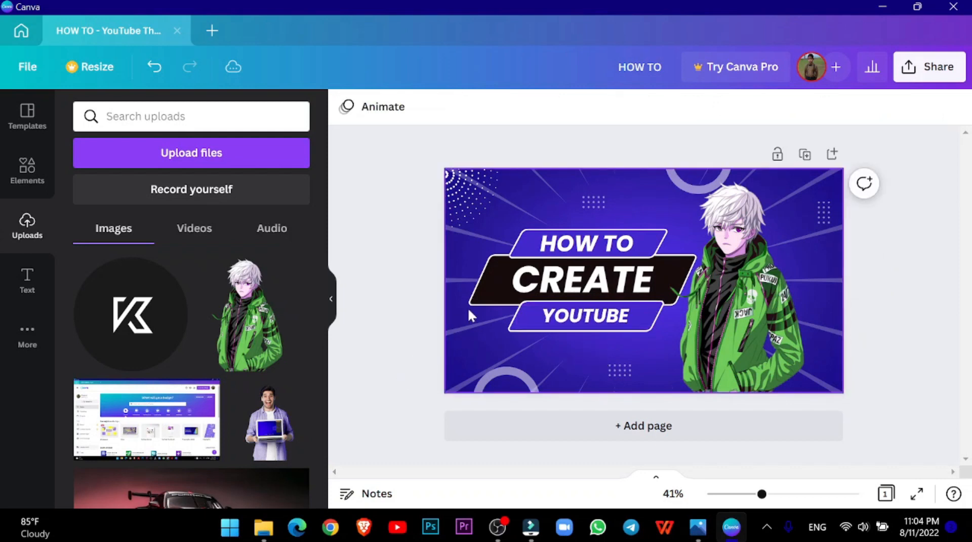
Duplicate the black slanted shape behind "CREATE", shrink the copy and place it just below the "YOUTUBE" frame.
left_click(478, 299)
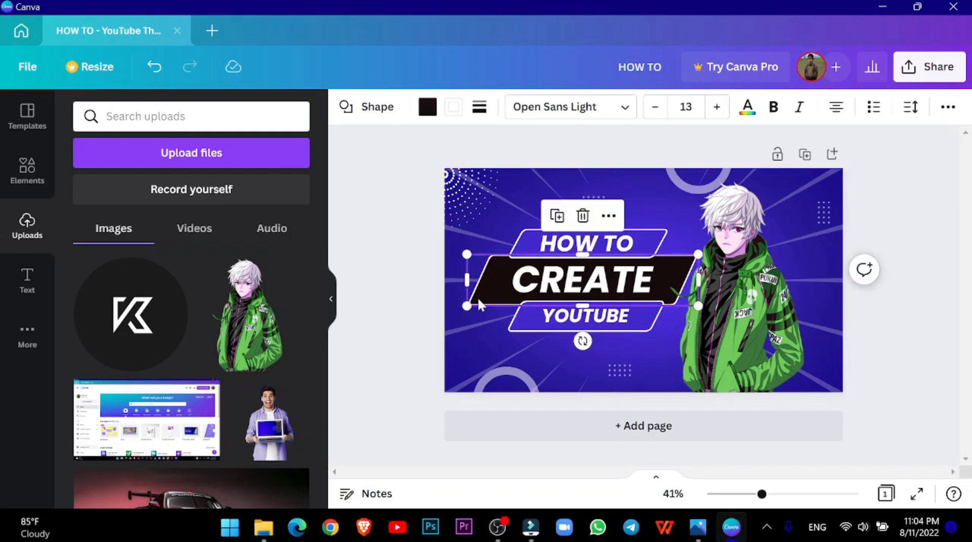
key("ctrl+d")
left_click_drag(535, 279, 544, 336)
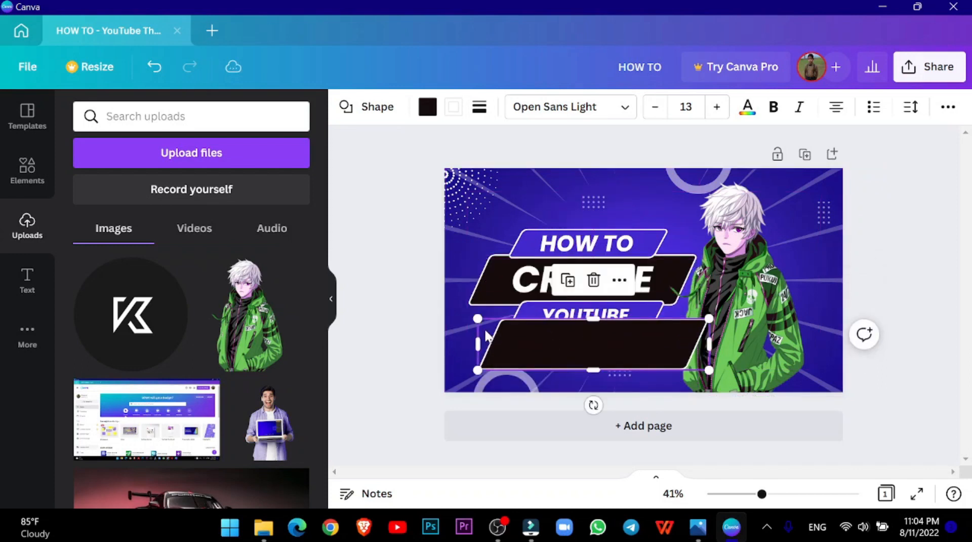
left_click_drag(477, 315, 546, 342)
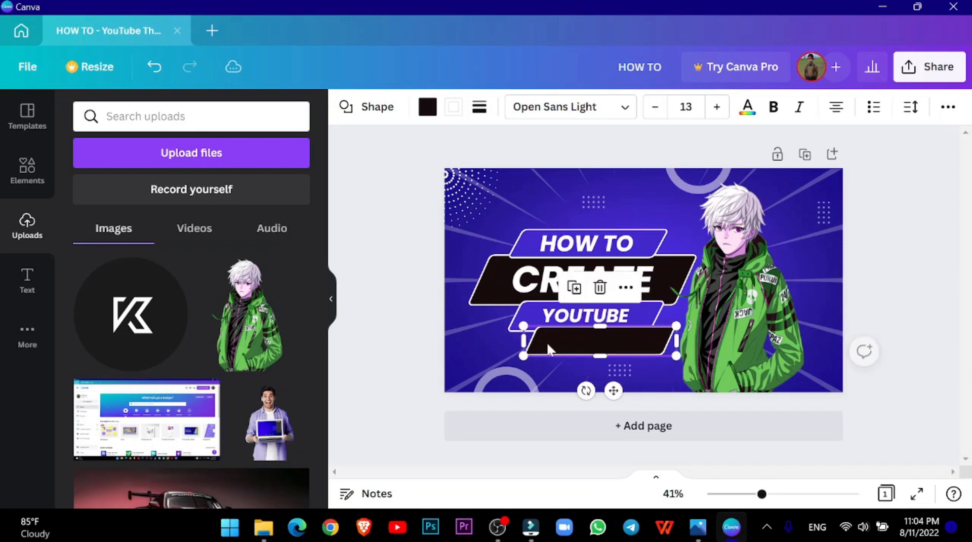
left_click(390, 372)
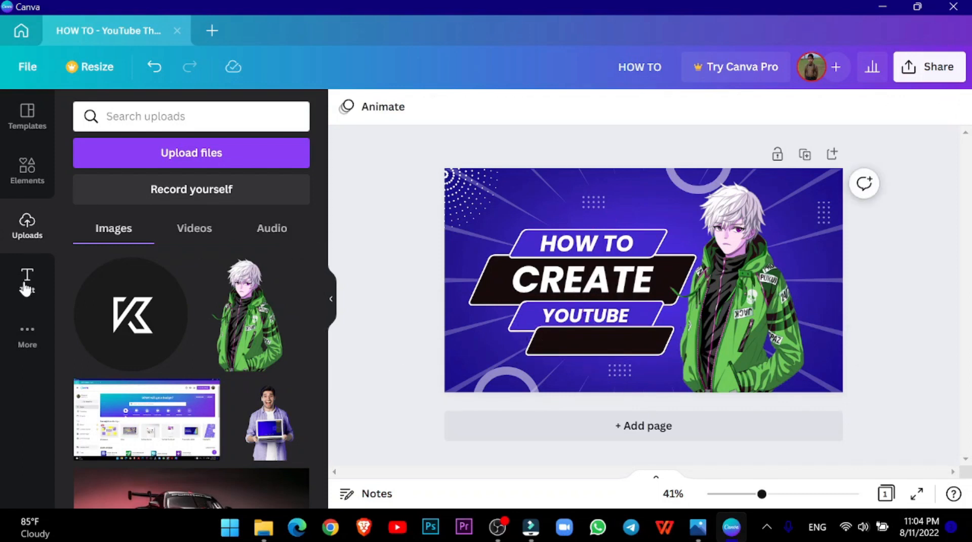
Add a heading text box to the page reading "THUMBNAILS".
left_click(26, 281)
left_click(174, 202)
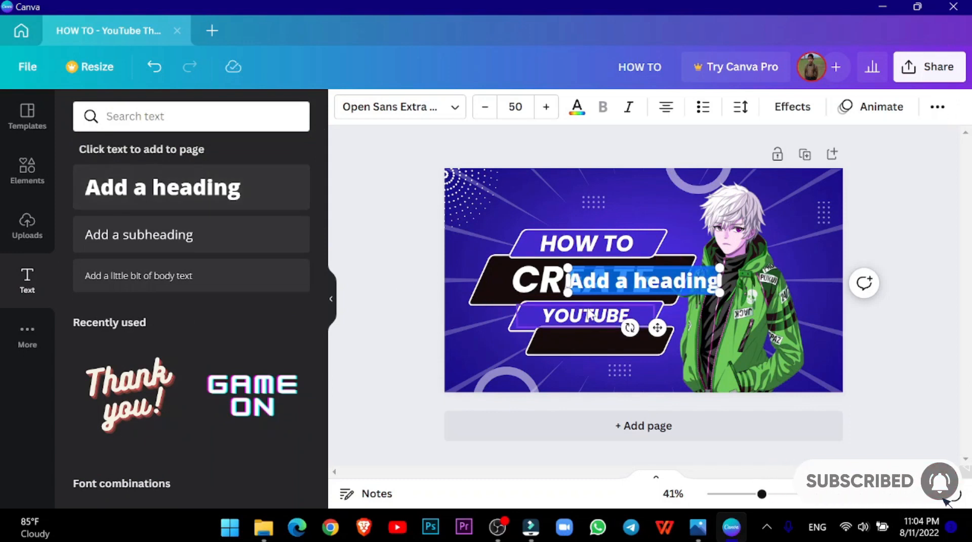
type("THUMBNAI")
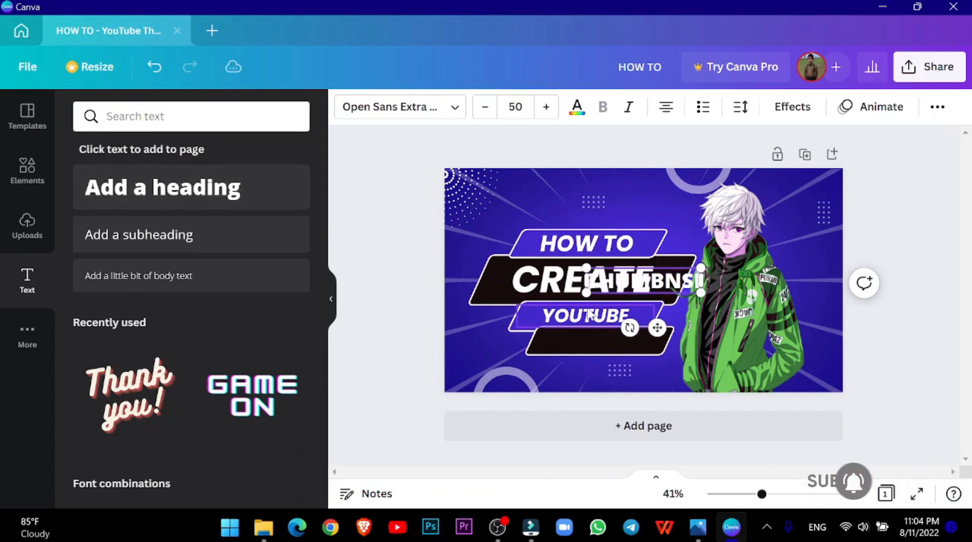
key("BackSpace")
type("AILS")
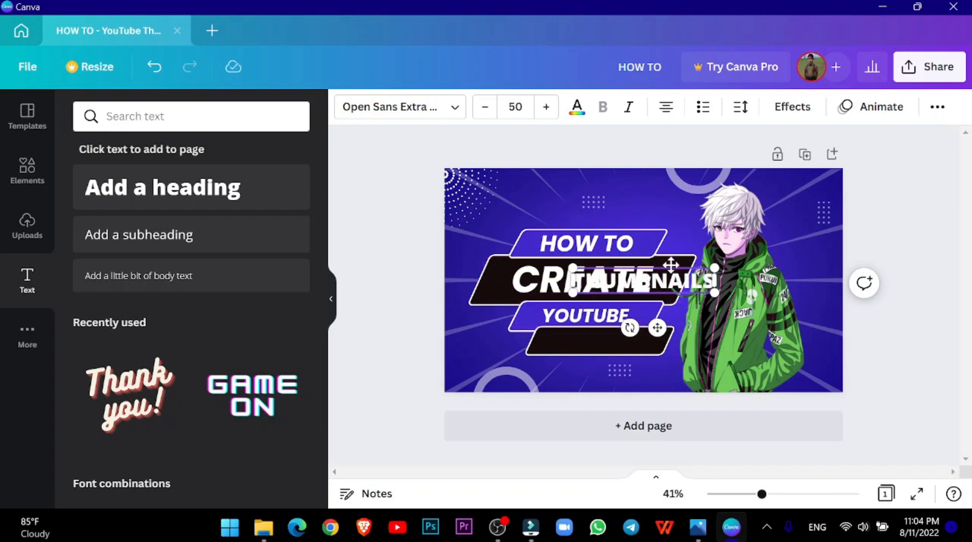
Move the "THUMBNAILS" text onto the lower black slanted shape and shrink it to font size 47.1.
double_click(668, 281)
left_click_drag(697, 293, 657, 352)
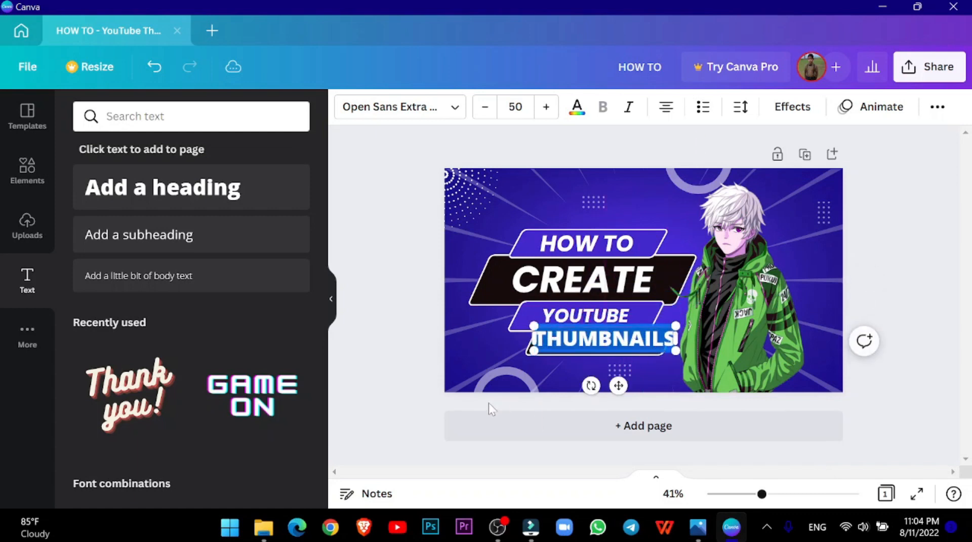
left_click(386, 352)
left_click(540, 335)
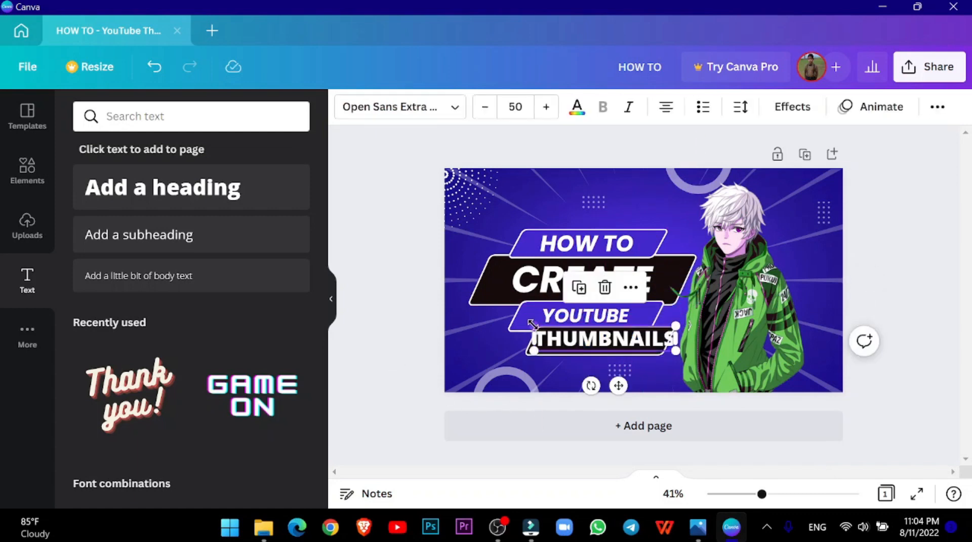
left_click_drag(535, 328, 547, 340)
left_click(391, 394)
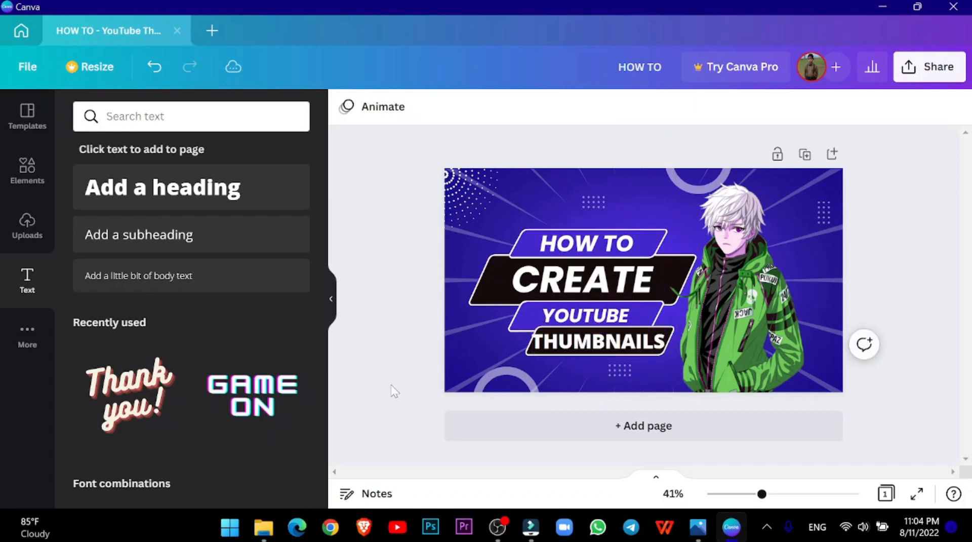
Widen the black slanted shape behind "THUMBNAILS" and enlarge the text to font size 49.6 so it fills the shape.
left_click(538, 349)
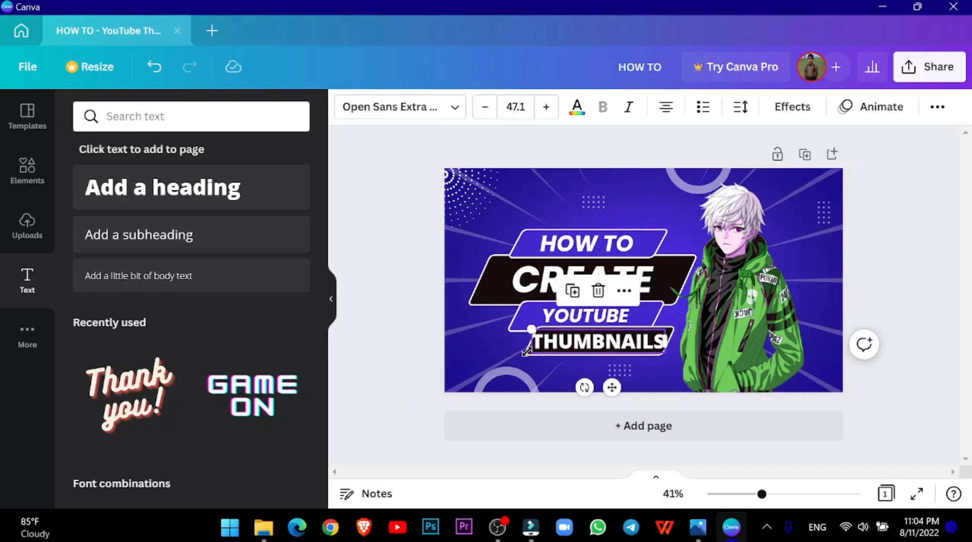
left_click(424, 368)
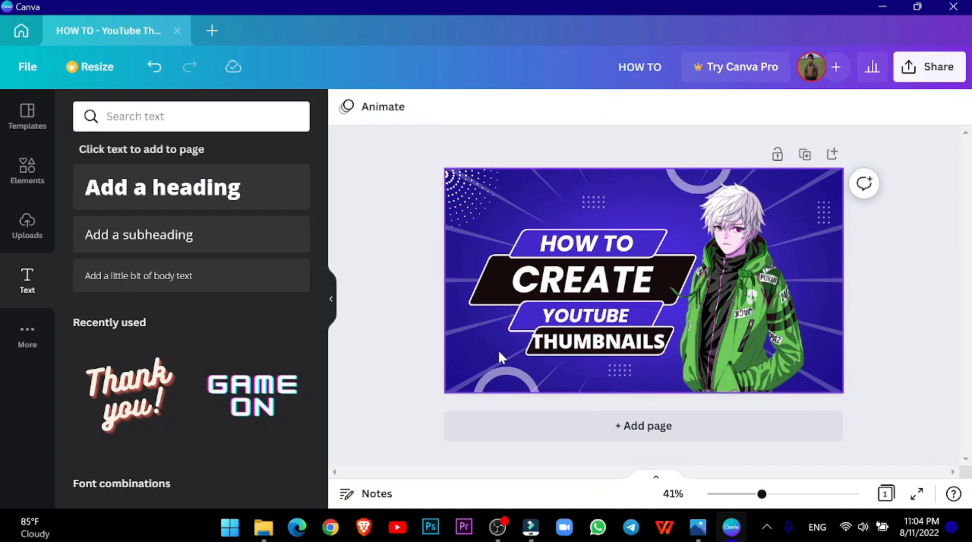
left_click(528, 348)
left_click_drag(521, 337, 514, 337)
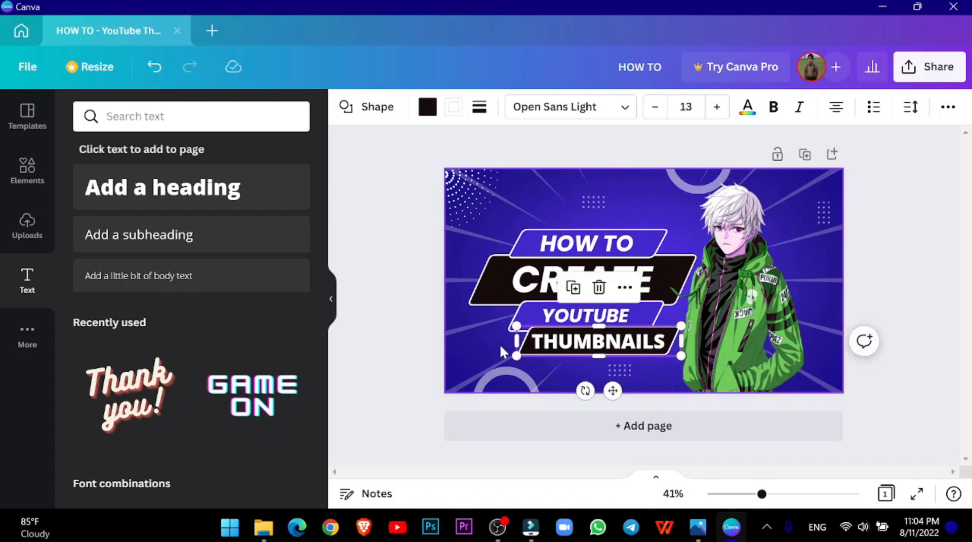
left_click(565, 345)
left_click_drag(528, 328, 526, 326)
left_click(356, 358)
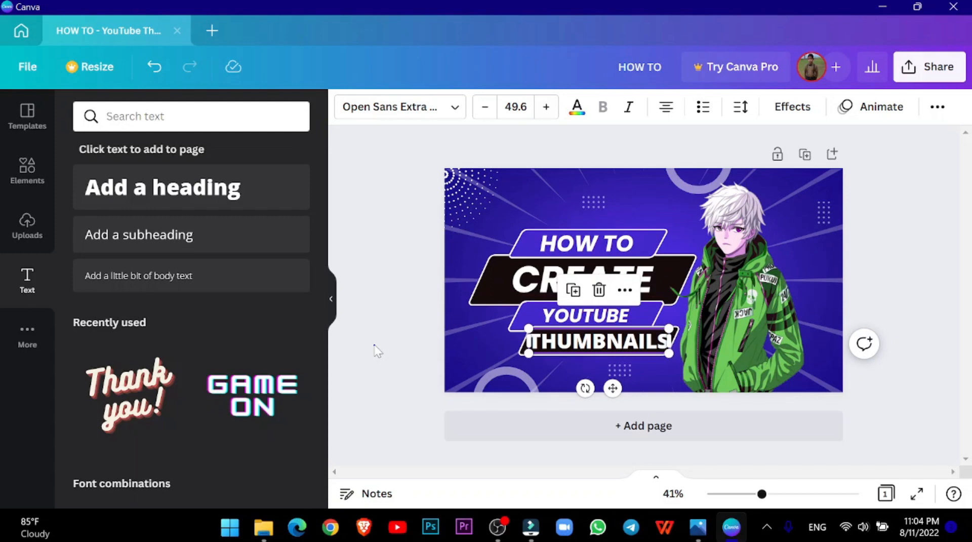
left_click(365, 313)
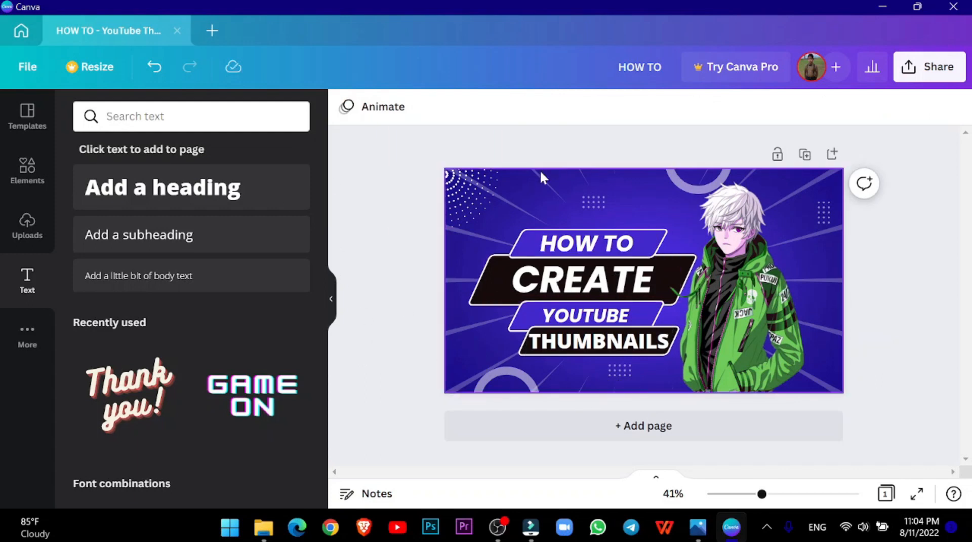
Replace the purple page background with the solid dark green from the default colours, trying two recommended greens first.
mouse_move(524, 200)
left_mouse_down()
mouse_move(524, 211)
mouse_move(527, 200)
left_mouse_up()
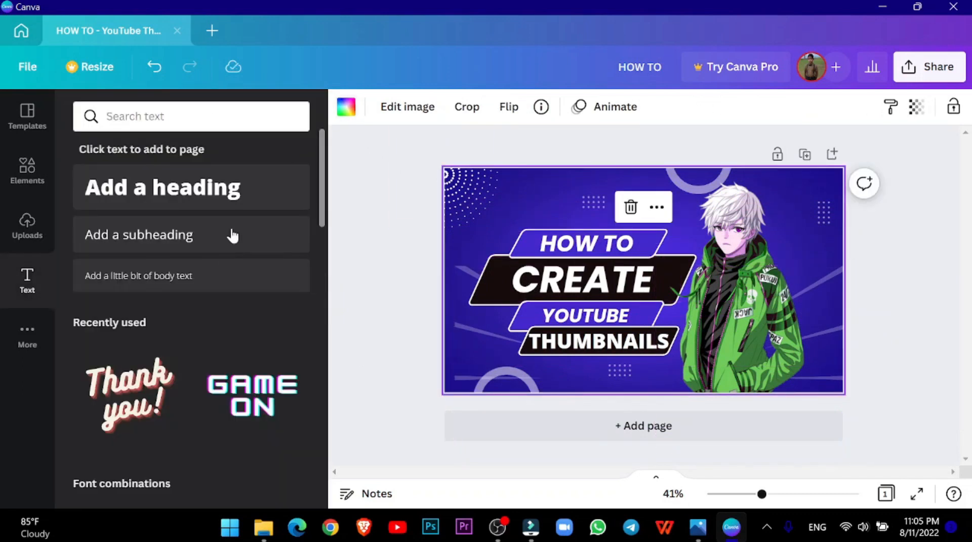
left_click(344, 116)
scroll(212, 306, "down", 4)
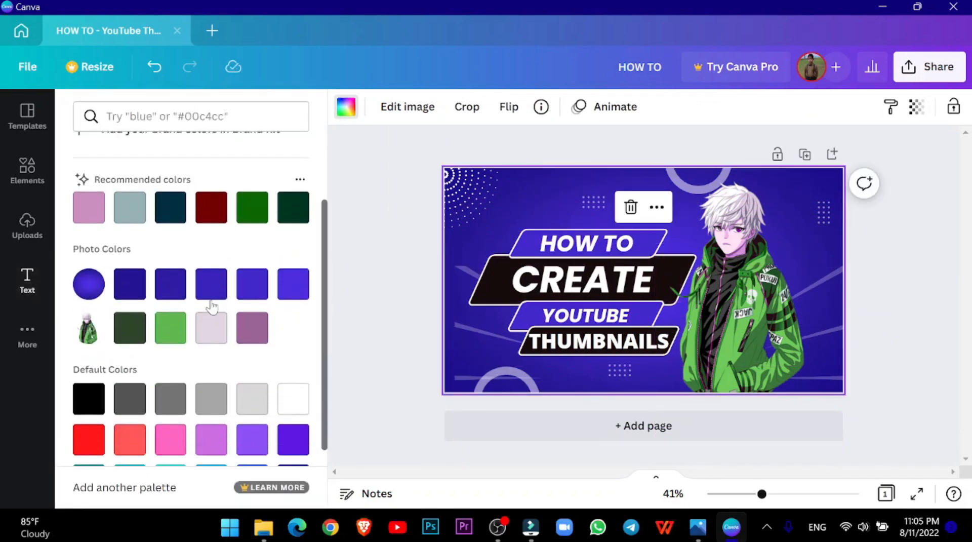
left_click(294, 157)
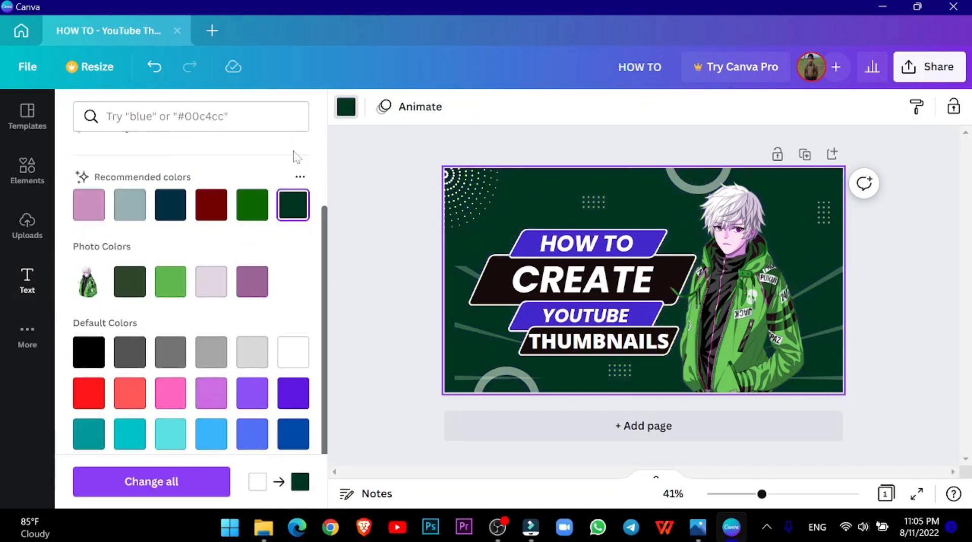
left_click(259, 215)
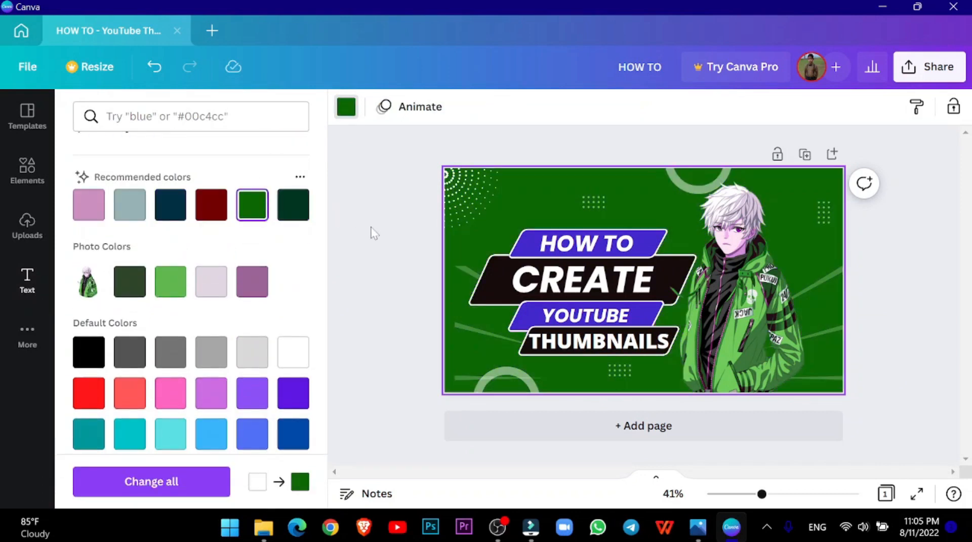
scroll(290, 273, "up", 2)
scroll(211, 321, "down", 4)
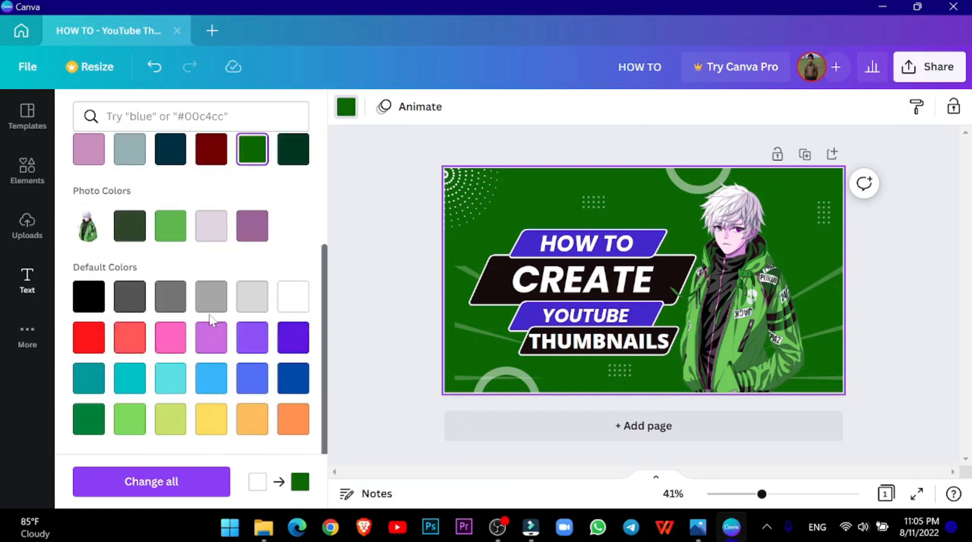
left_click(89, 420)
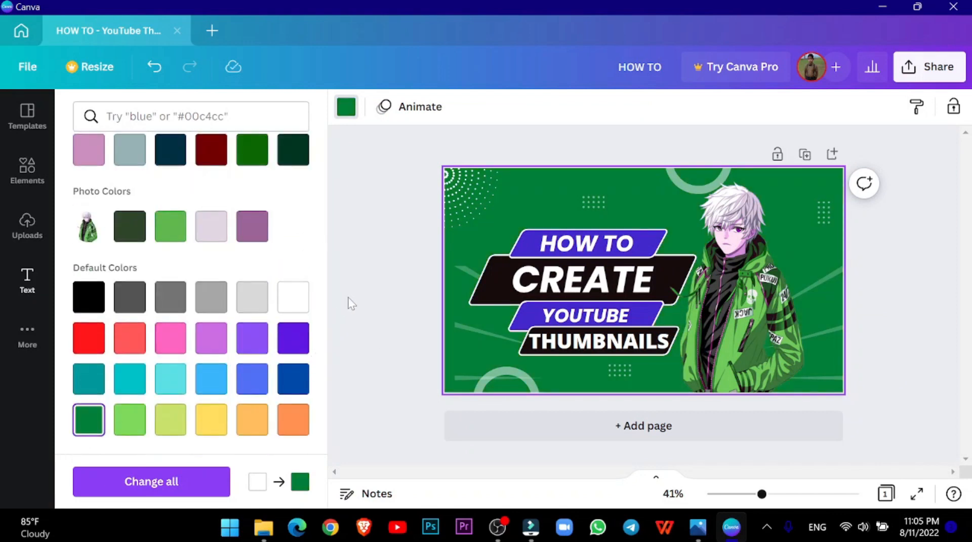
Move the light-ray overlay up so it covers the whole page.
left_click(406, 298)
left_click_drag(484, 325, 474, 228)
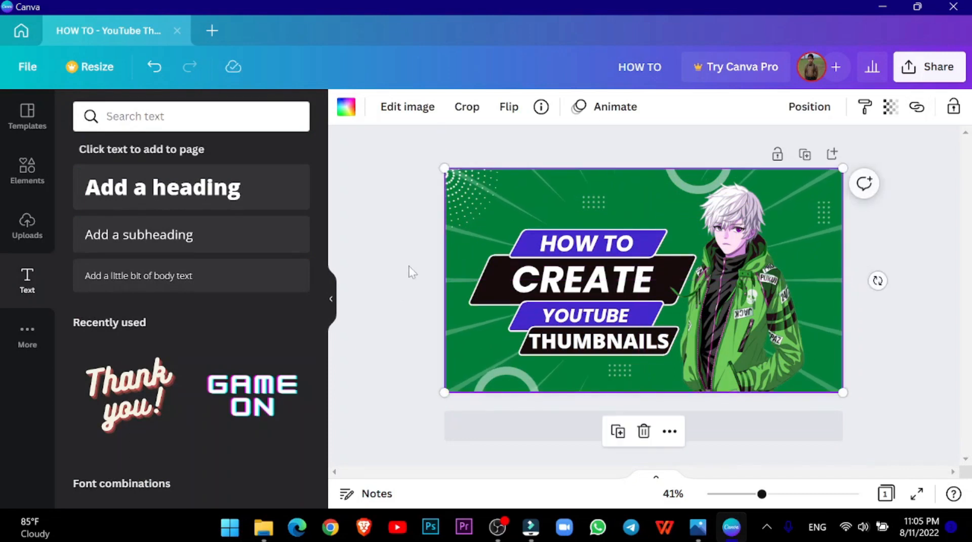
left_click(362, 340)
Recolour the purple slanted shape behind "HOW TO" with the background's green and re-centre the text on it.
left_click(529, 244)
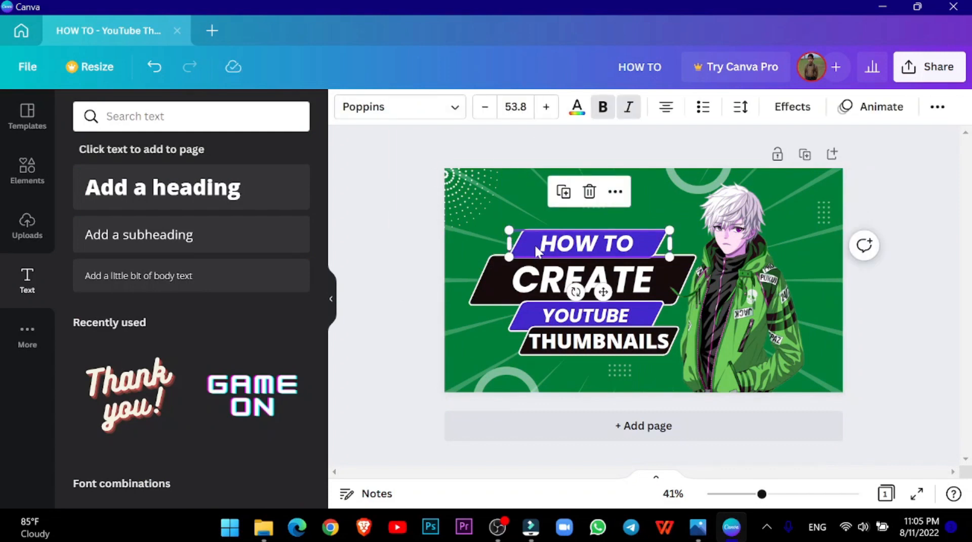
left_click_drag(535, 244, 554, 245)
left_click(518, 254)
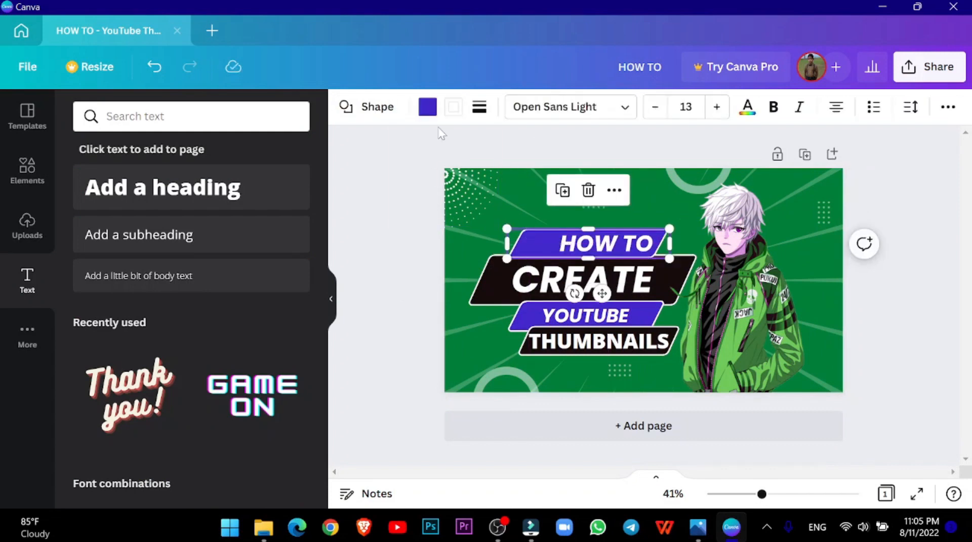
left_click(427, 107)
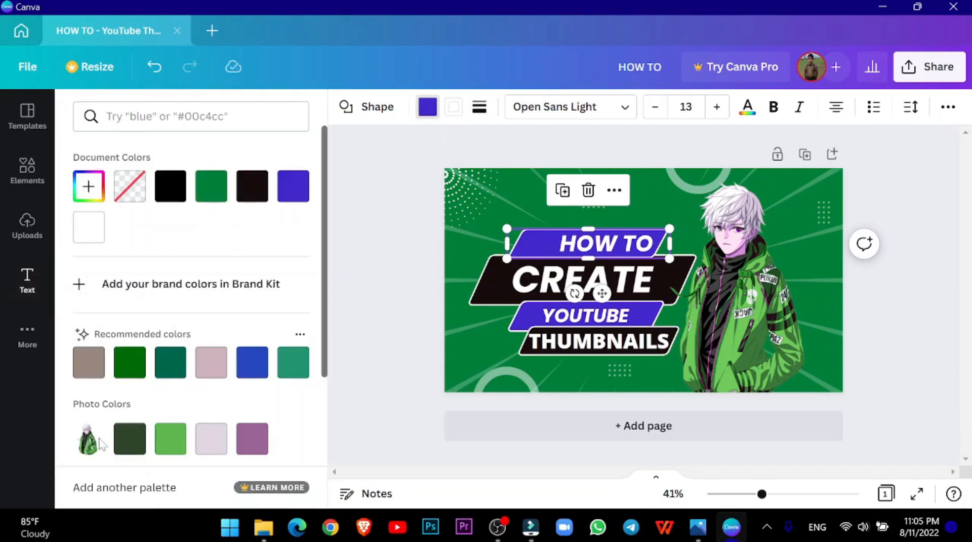
scroll(135, 403, "down", 4)
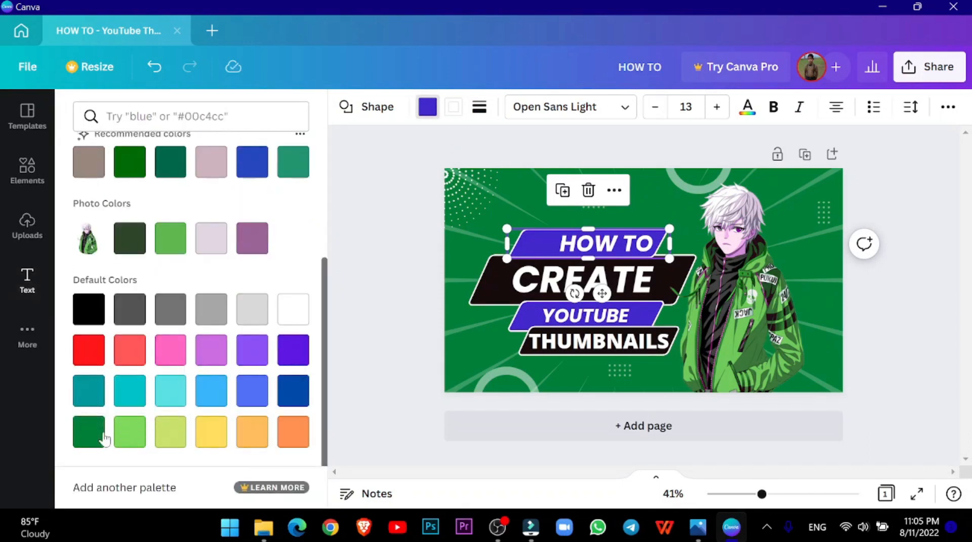
left_click(91, 444)
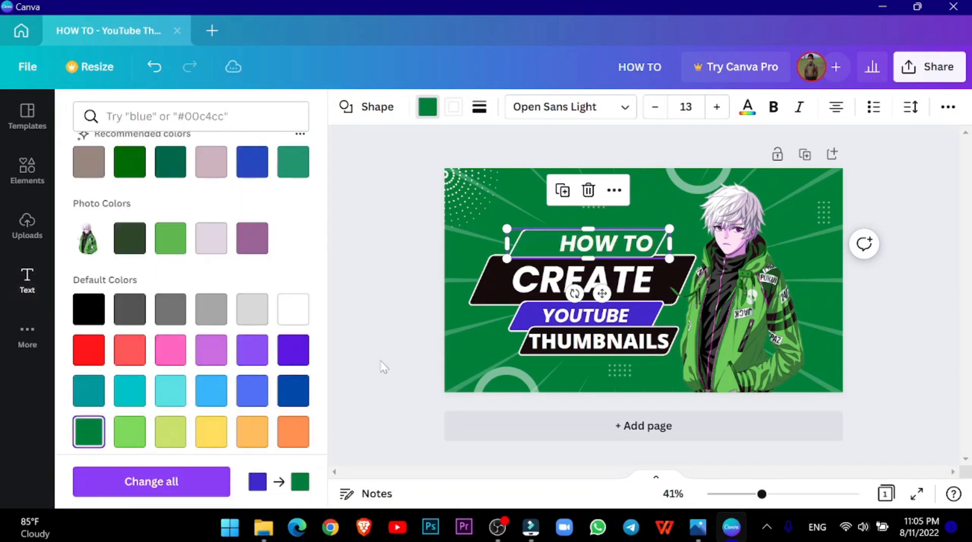
left_click(563, 247)
left_click_drag(544, 246, 548, 246)
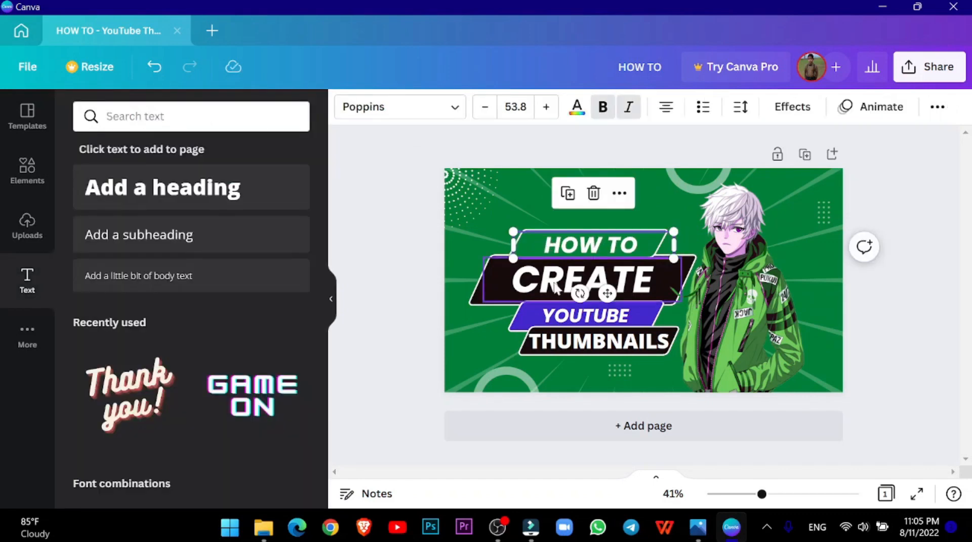
Recolour the purple slanted shape behind "YOUTUBE" with the same green from the document colours.
left_click(512, 326)
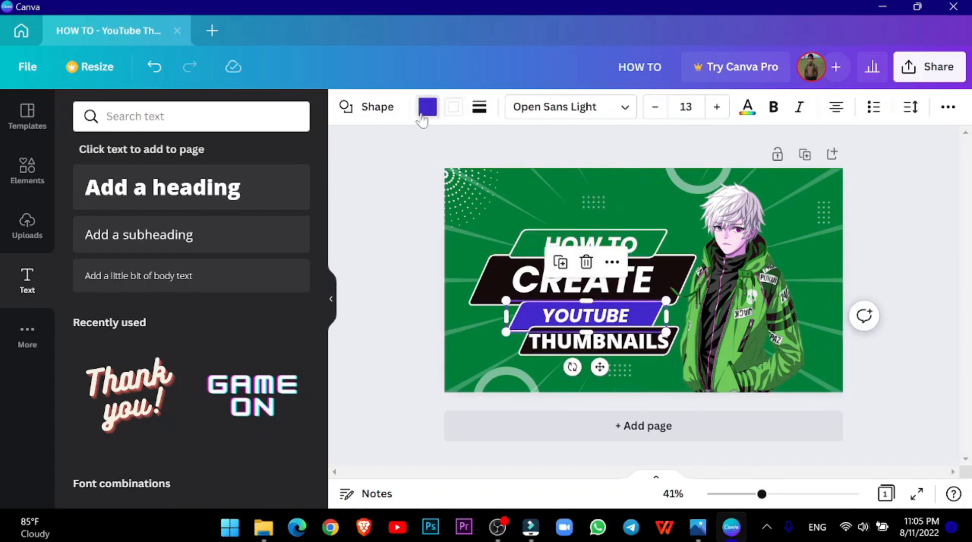
left_click(427, 107)
left_click(203, 202)
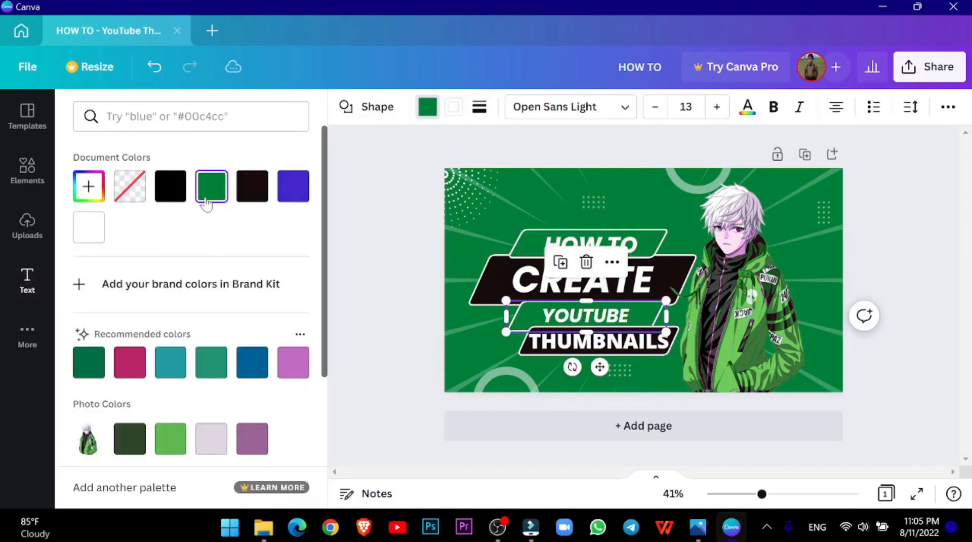
key("Escape")
left_click(390, 318)
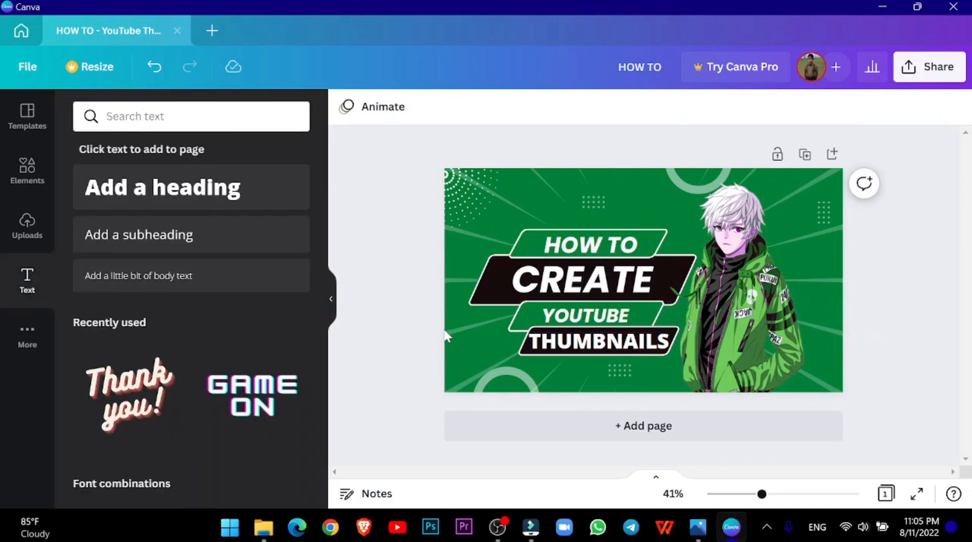
Enlarge the "YOUTUBE" text to font size 48.5 and centre it in its frame.
left_click(587, 323)
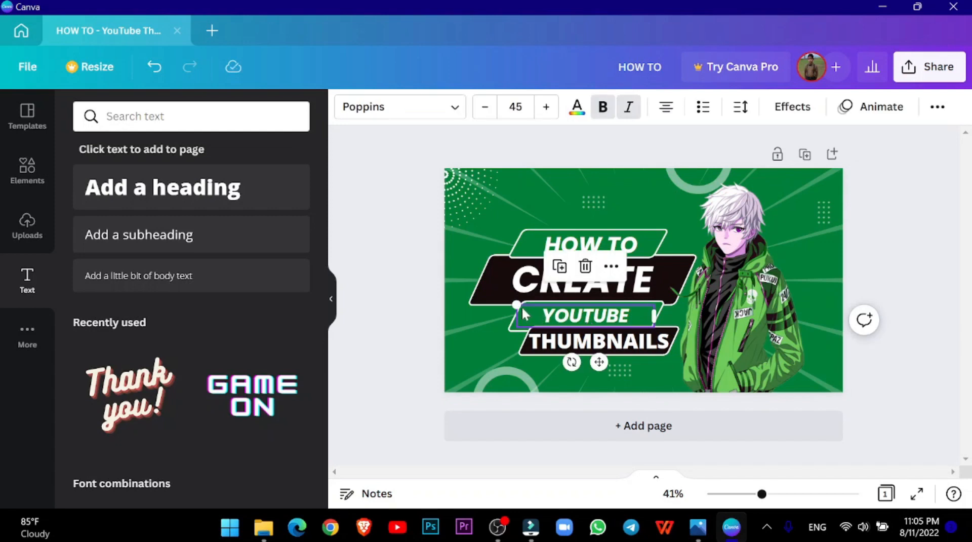
left_click_drag(516, 306, 552, 314)
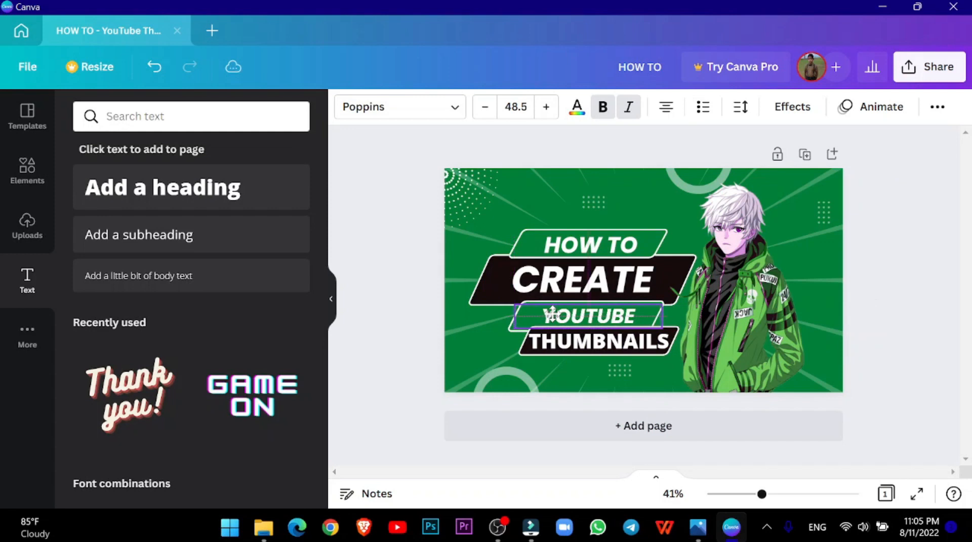
left_click(414, 343)
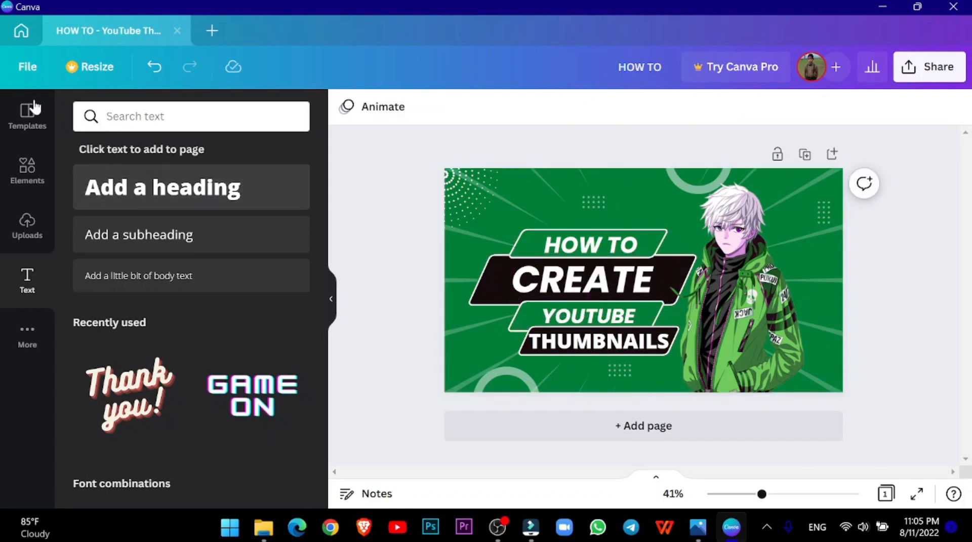
Search the elements for "CIRCLE", add the solid white circle, shrink it and place it over the page's upper-right corner.
left_click(25, 167)
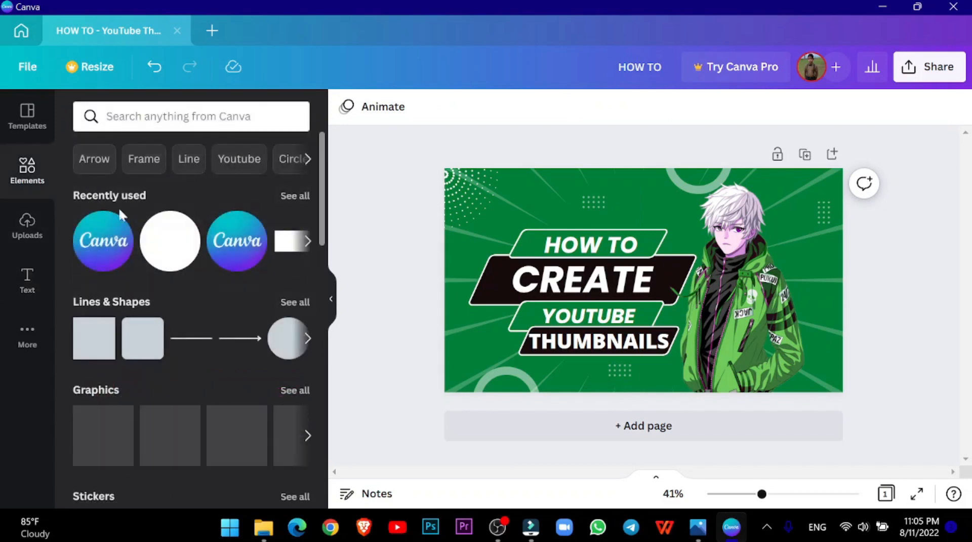
left_click(177, 116)
type("I")
key("BackSpace")
type("CIRCLE")
key("Return")
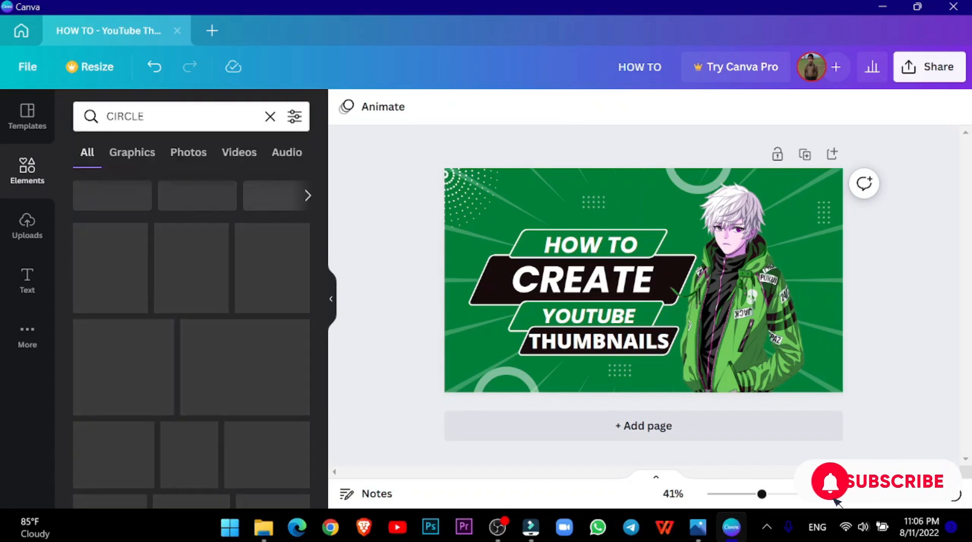
scroll(174, 324, "down", 2)
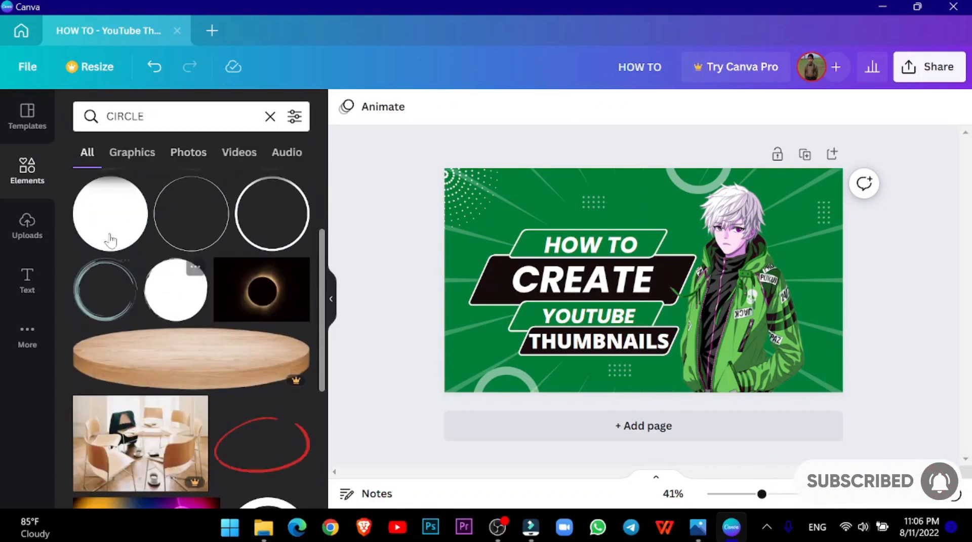
left_click(108, 220)
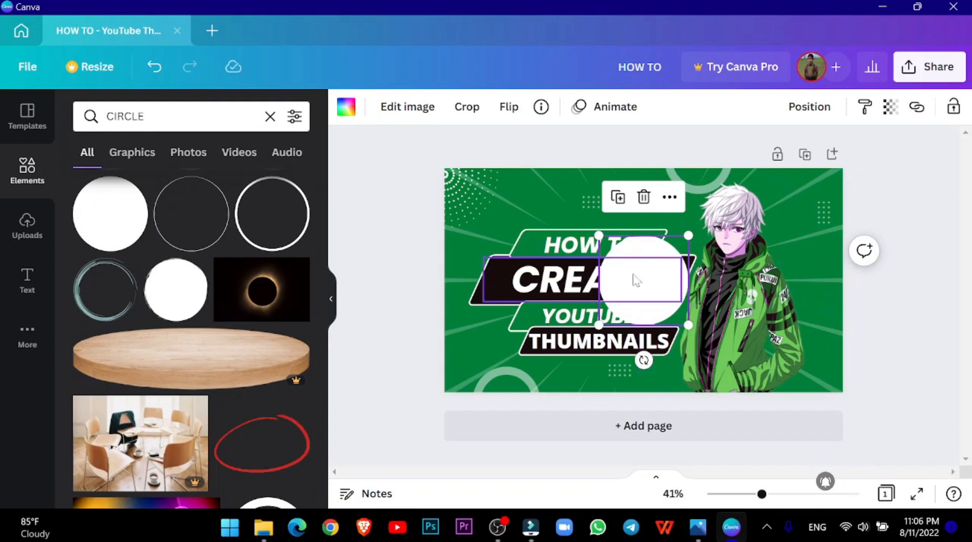
left_click_drag(681, 277, 809, 189)
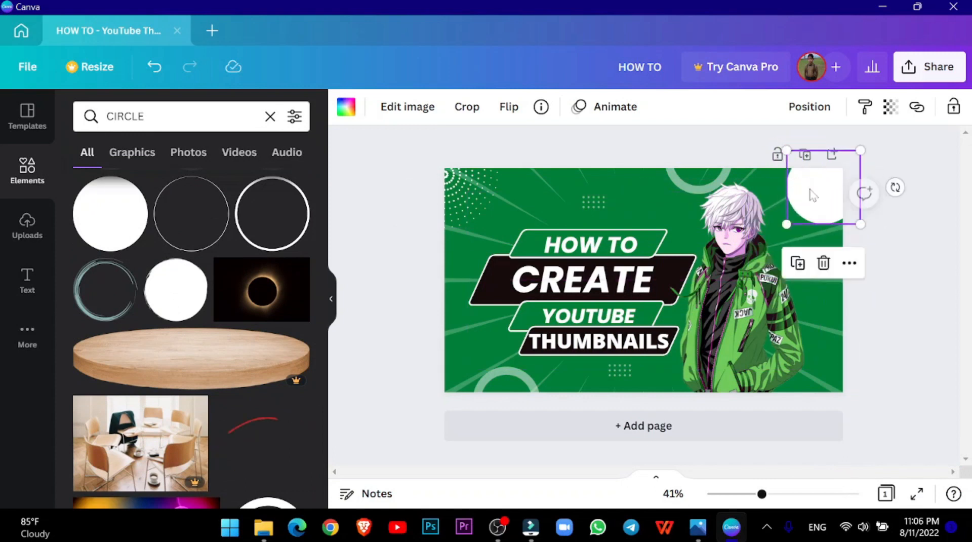
left_click(402, 348)
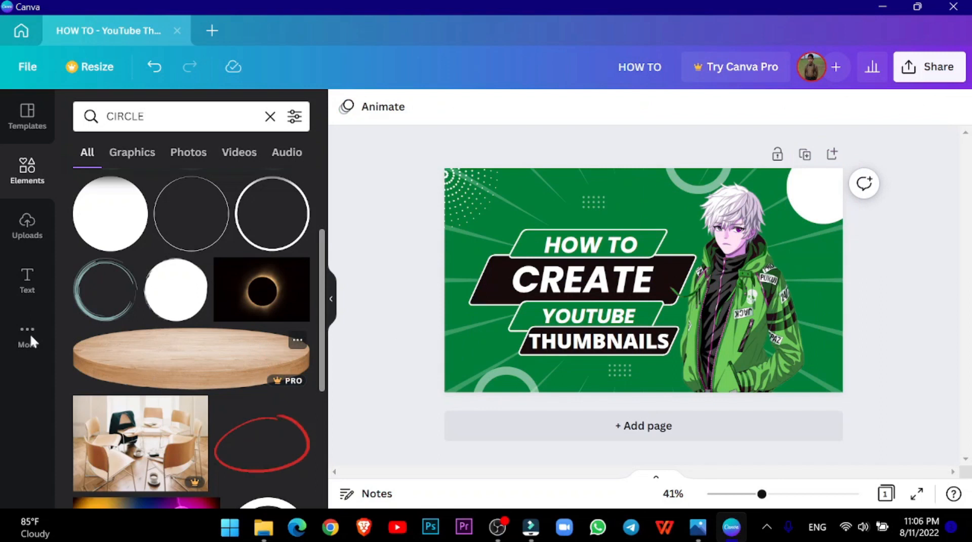
Add the uploaded round black K logo, shrink it and centre it over the white circle in the page's upper-right corner.
left_click(18, 236)
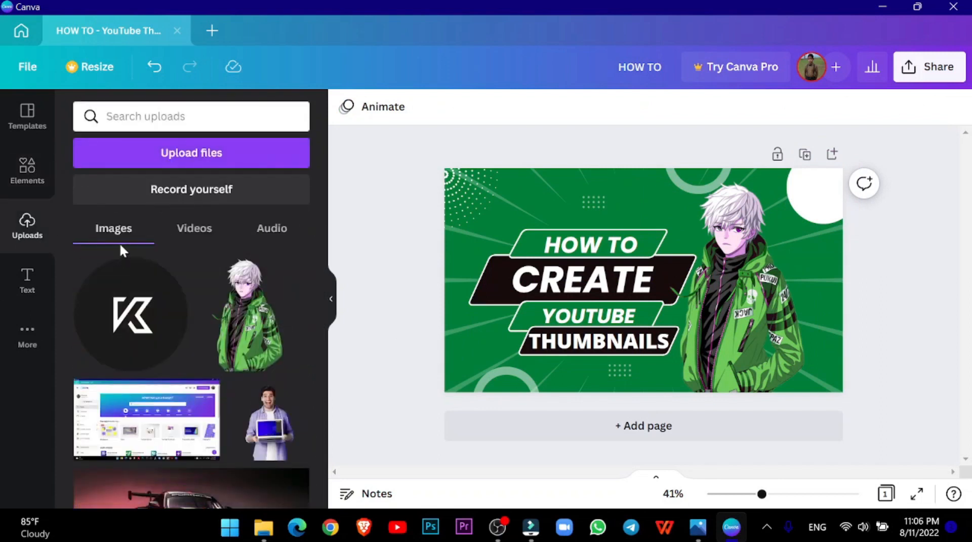
left_click(117, 286)
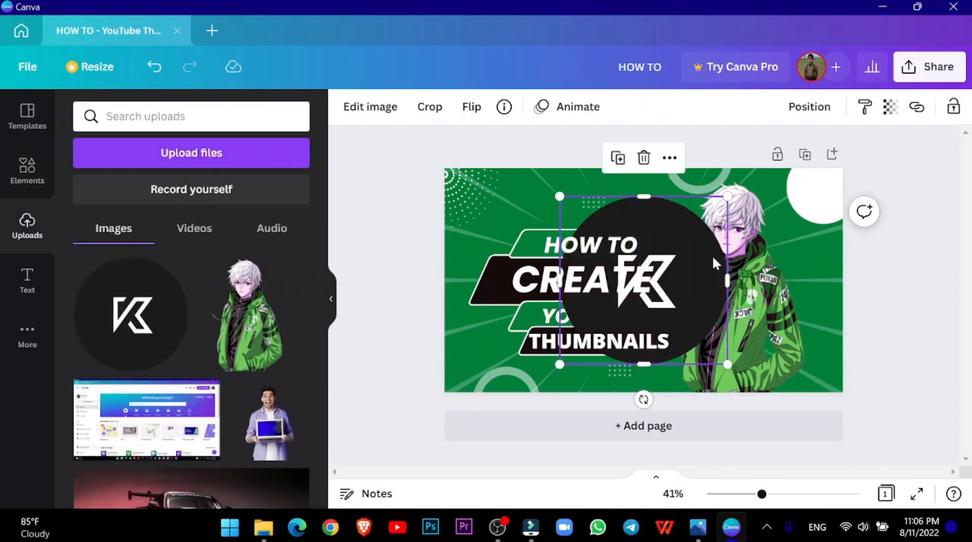
left_click_drag(701, 267, 806, 250)
left_click_drag(659, 176, 796, 217)
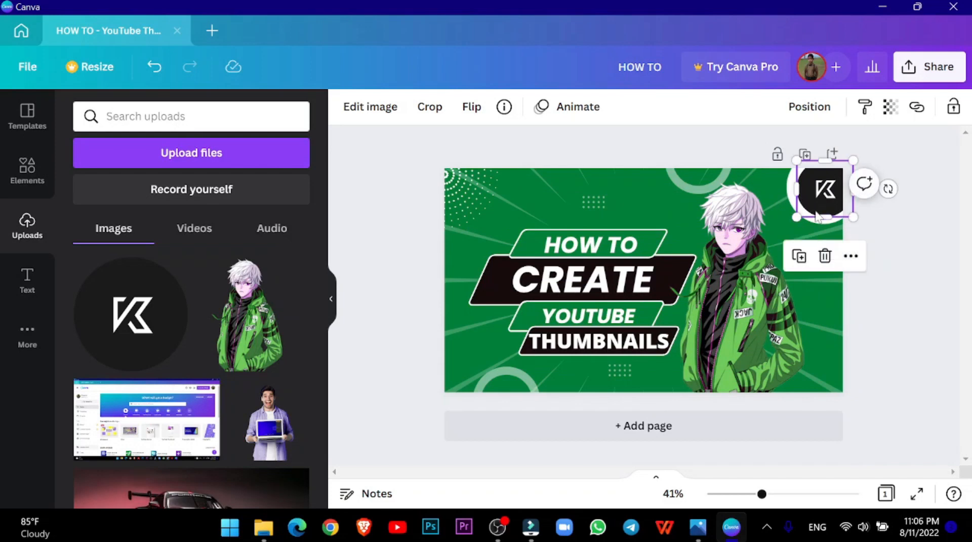
key("Left")
key("Left")
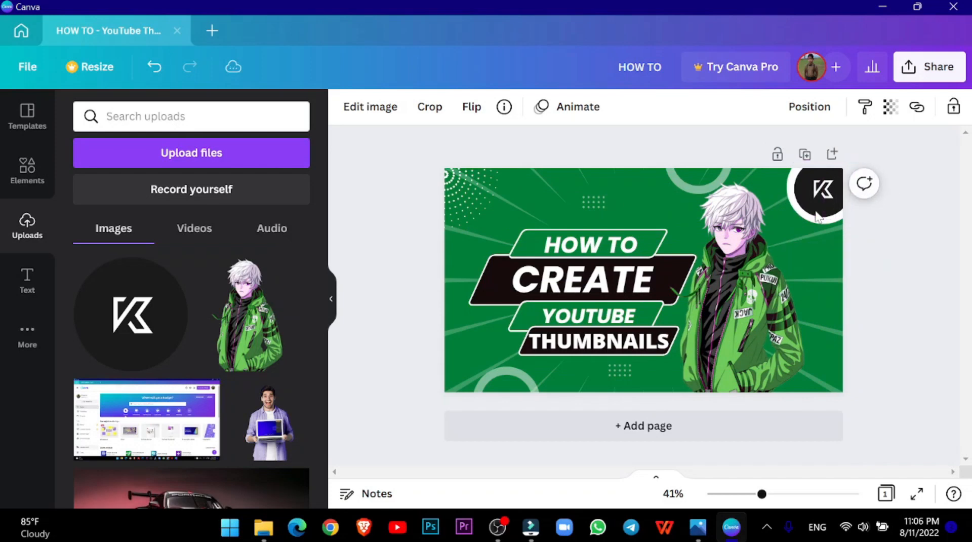
left_click(910, 303)
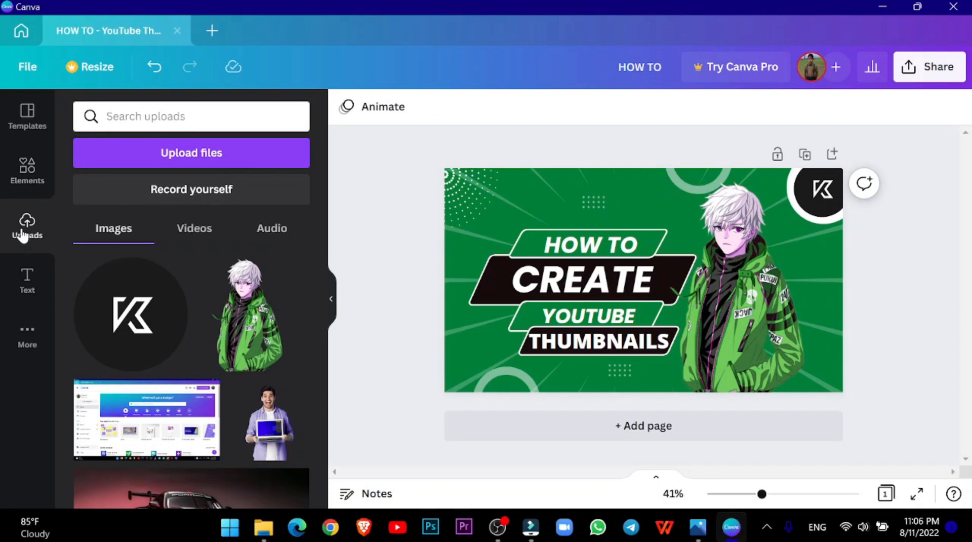
Search the elements for "CANVA LOGO".
left_click(28, 169)
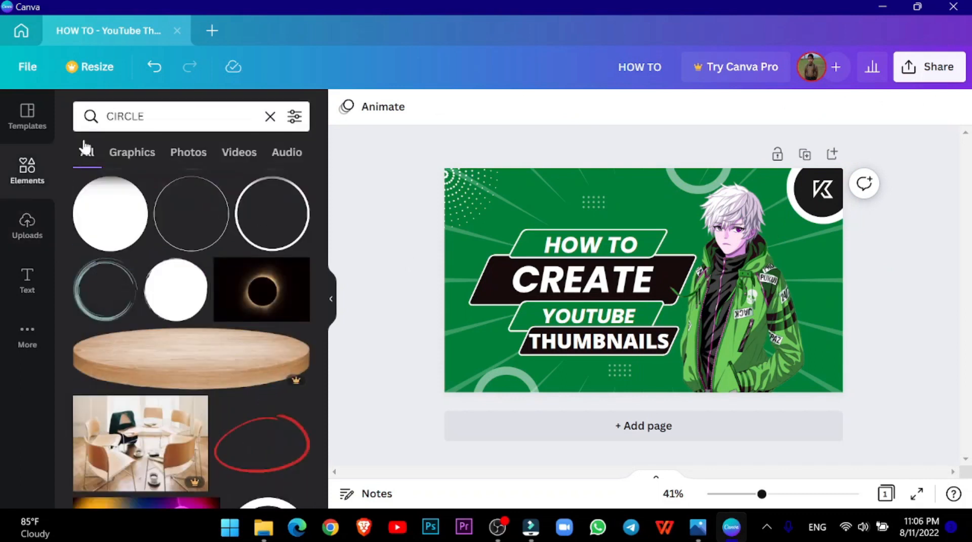
left_click(127, 116)
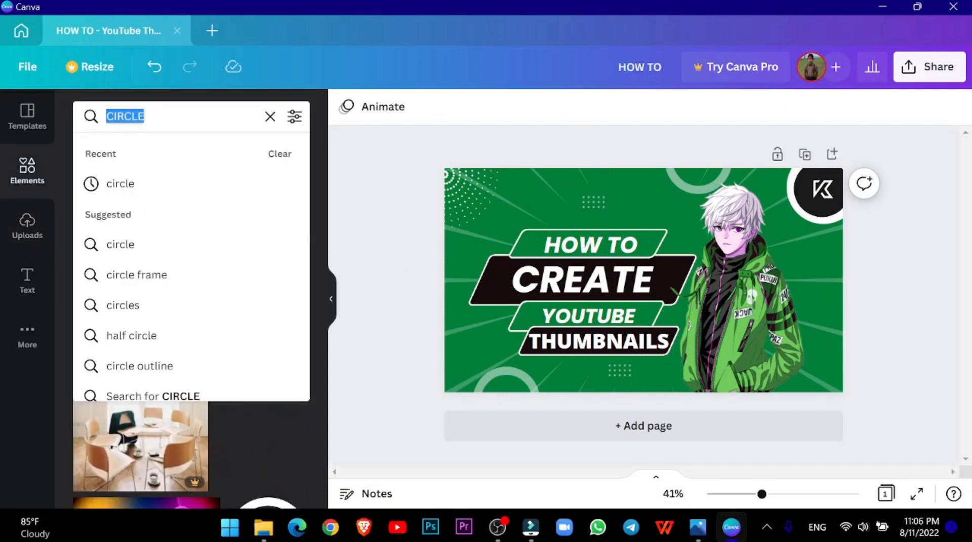
key("BackSpace")
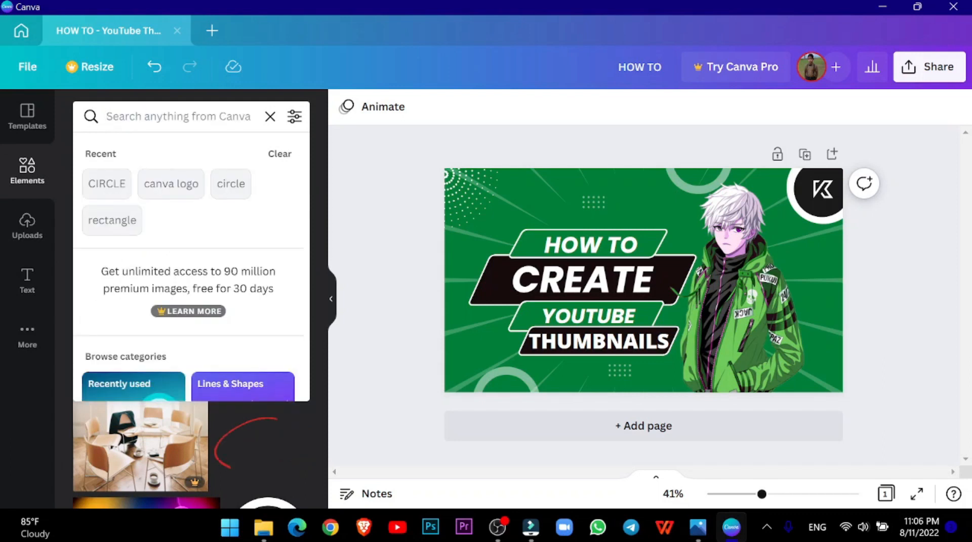
type("CAB")
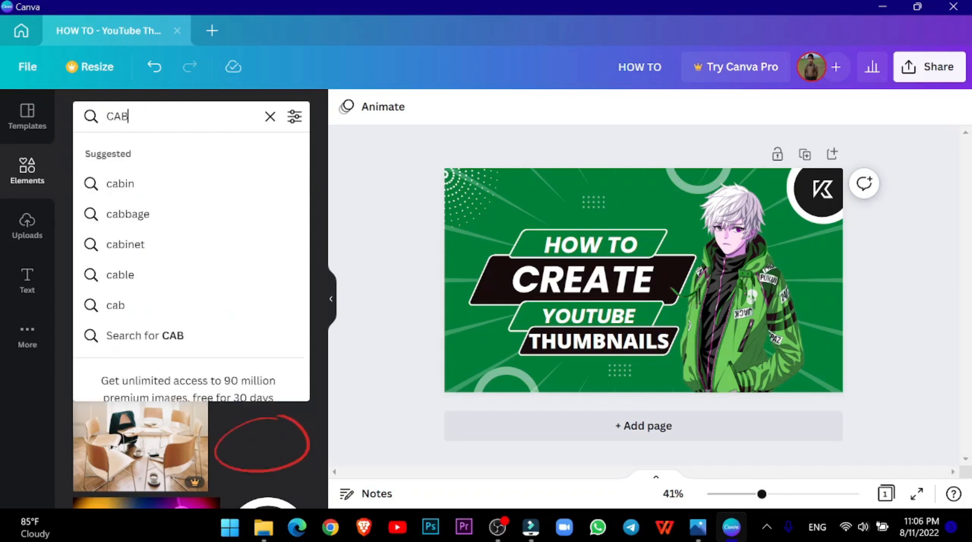
key("BackSpace")
type("NB")
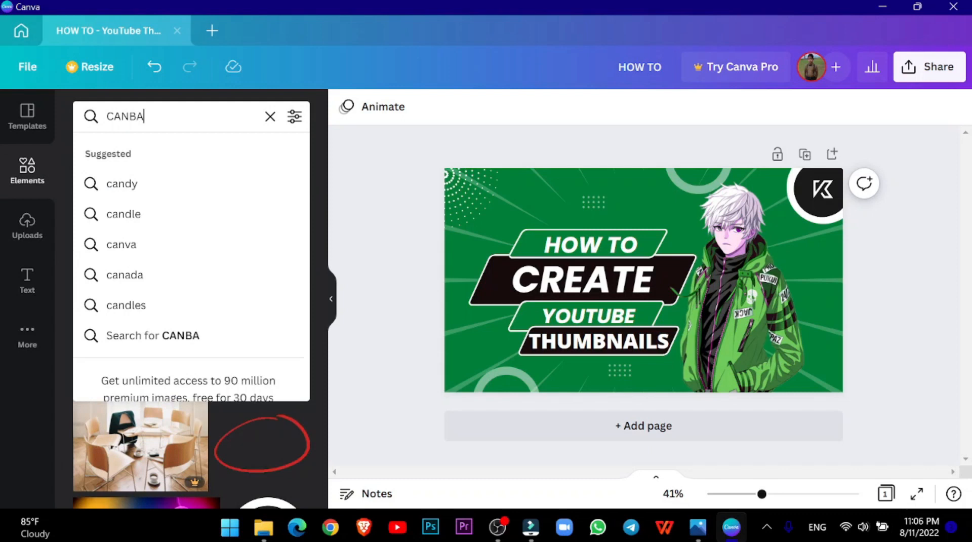
key("BackSpace")
type("VA")
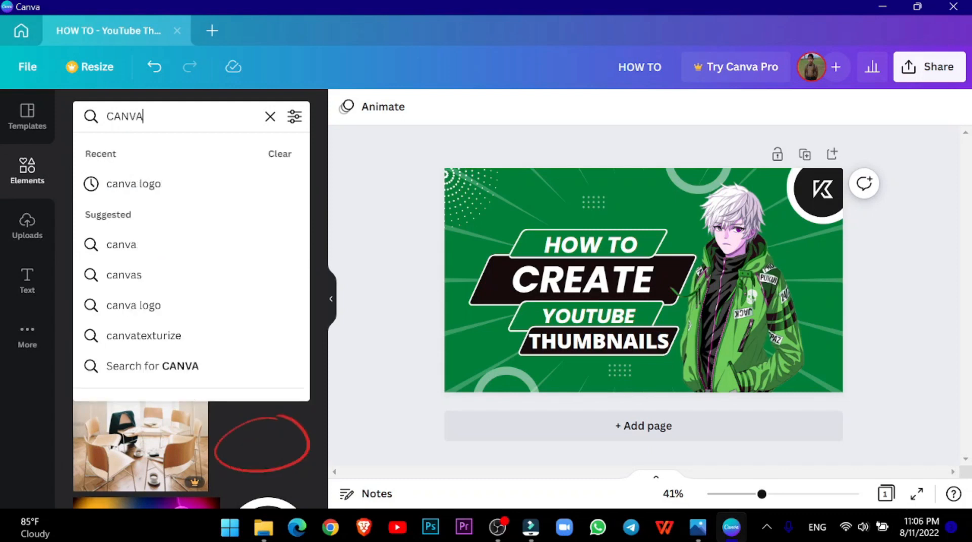
type(" LOGO")
key("Return")
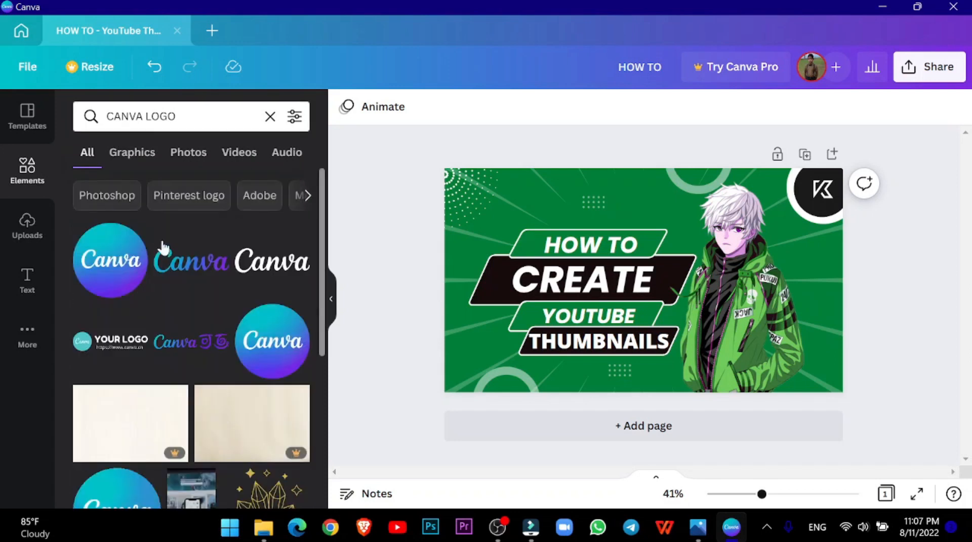
Add the round blue-purple Canva logo in the page's lower-right corner and set its transparency to 90.
left_click(111, 269)
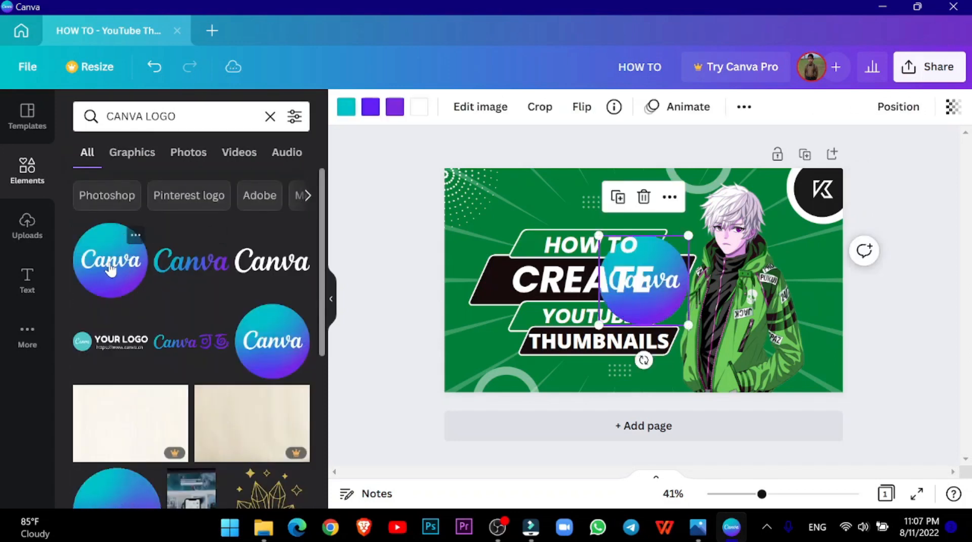
left_click_drag(671, 311, 826, 378)
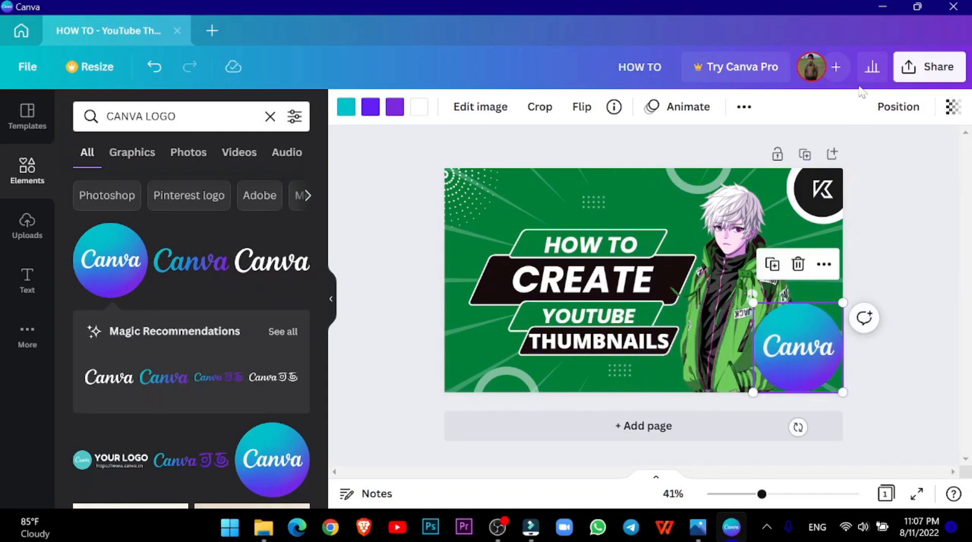
left_click(952, 108)
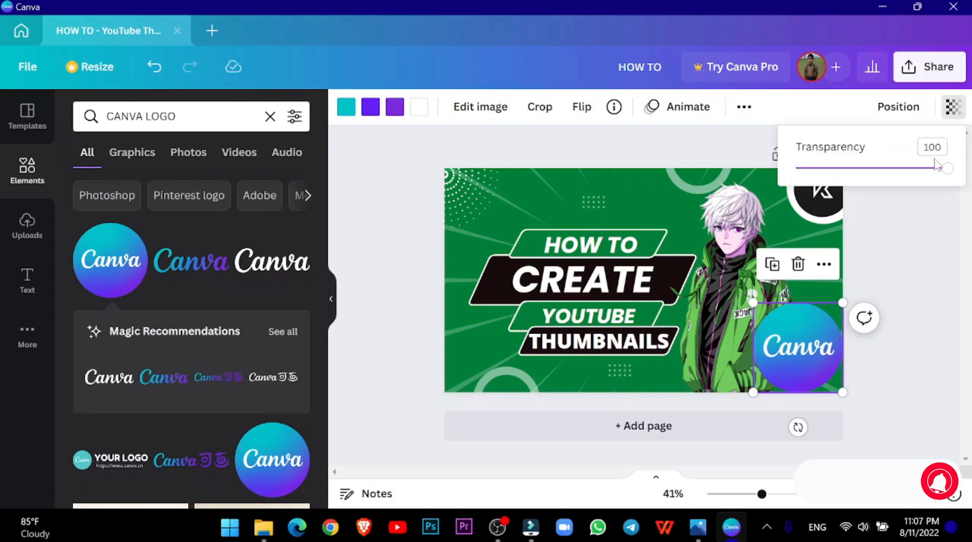
mouse_move(943, 169)
left_mouse_down()
mouse_move(913, 168)
mouse_move(932, 172)
left_mouse_up()
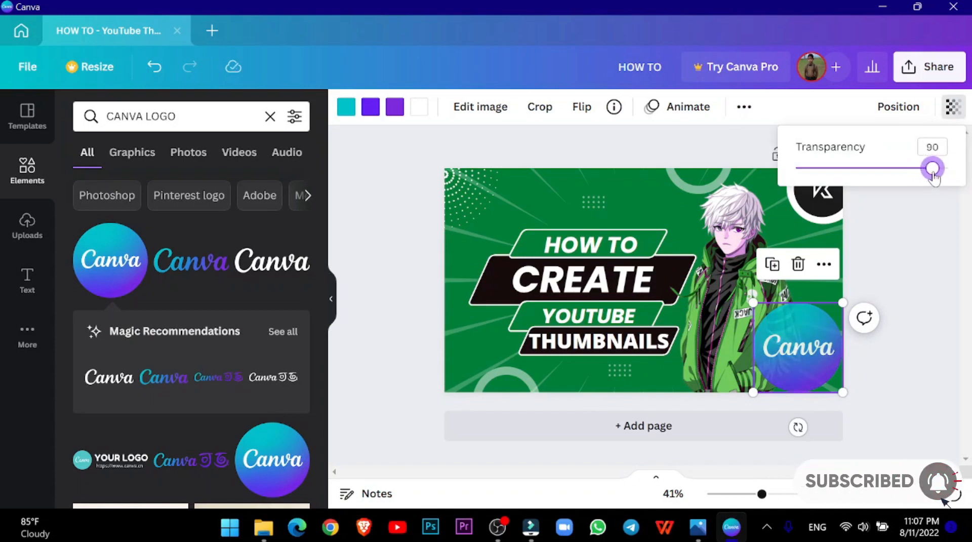
left_click(944, 240)
Shrink the Canva logo to about 105 × 105 and position it just inside the page's lower-right corner.
left_click_drag(753, 303, 820, 370)
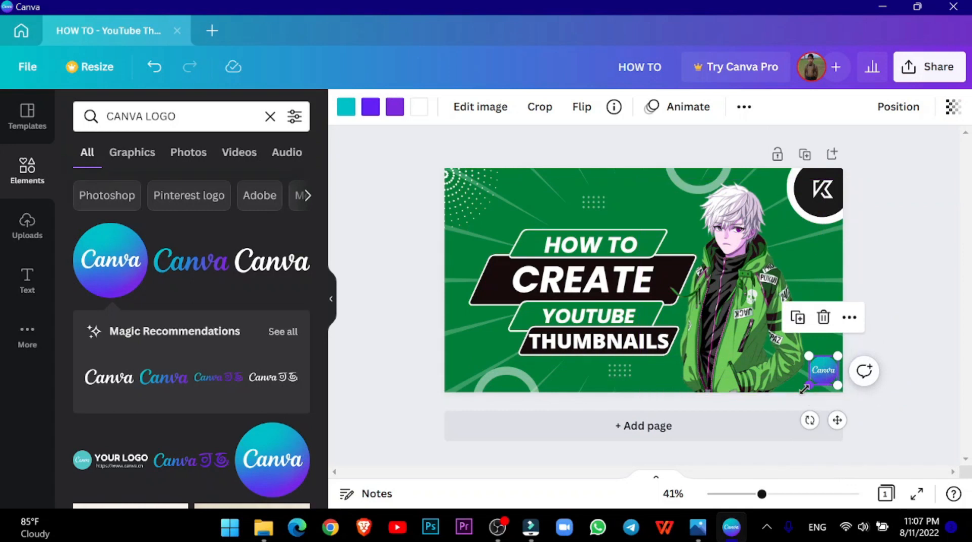
left_click_drag(761, 493, 820, 494)
scroll(797, 324, "down", 3)
scroll(797, 323, "right", 3)
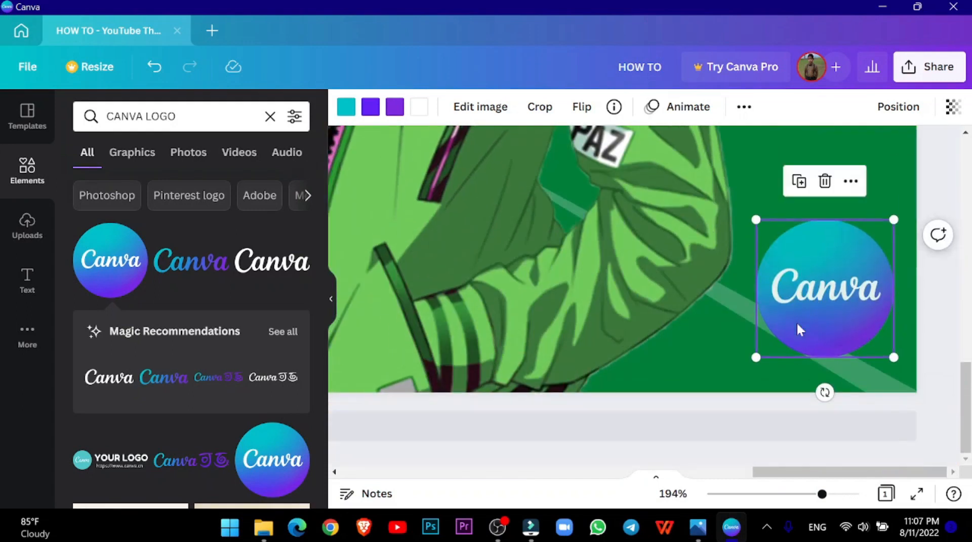
left_click_drag(756, 358, 739, 373)
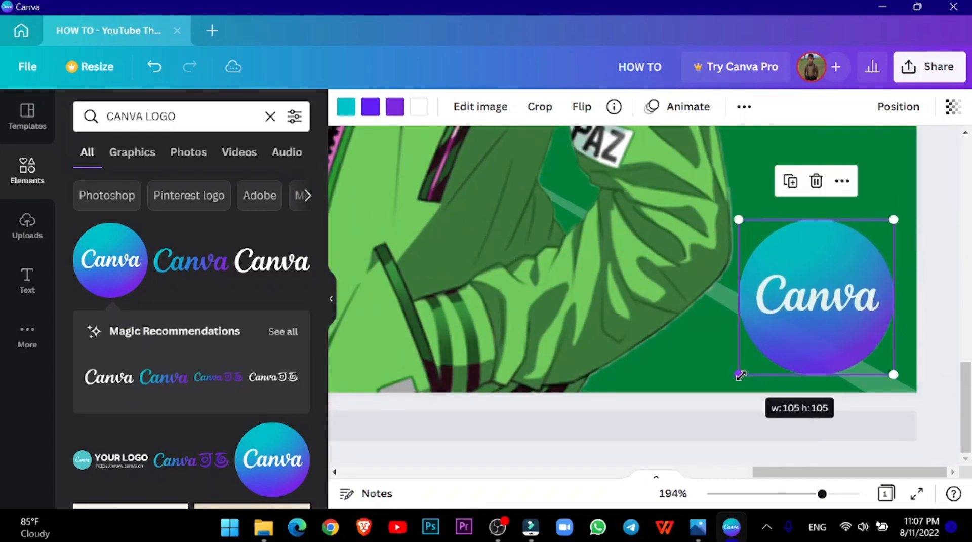
left_click_drag(769, 321, 785, 327)
left_click(949, 313)
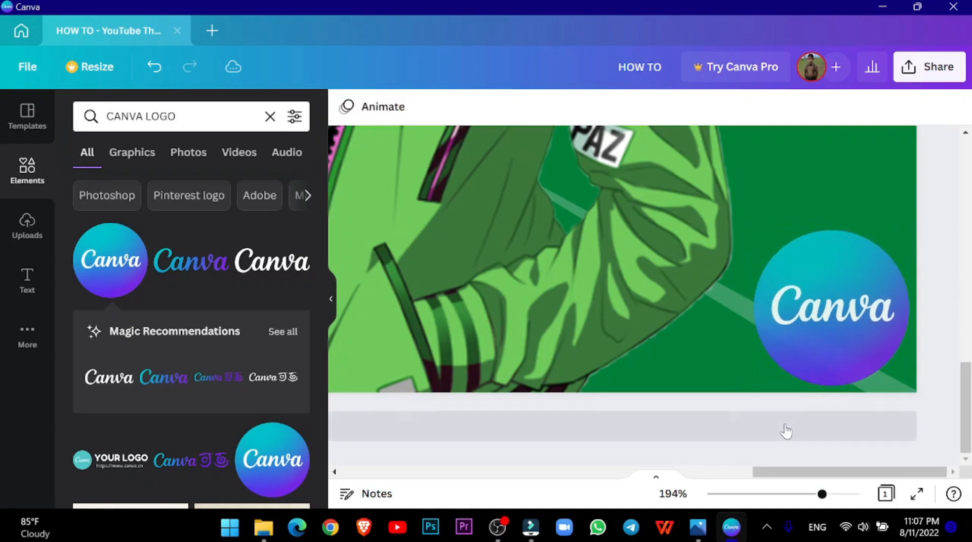
left_click(673, 493)
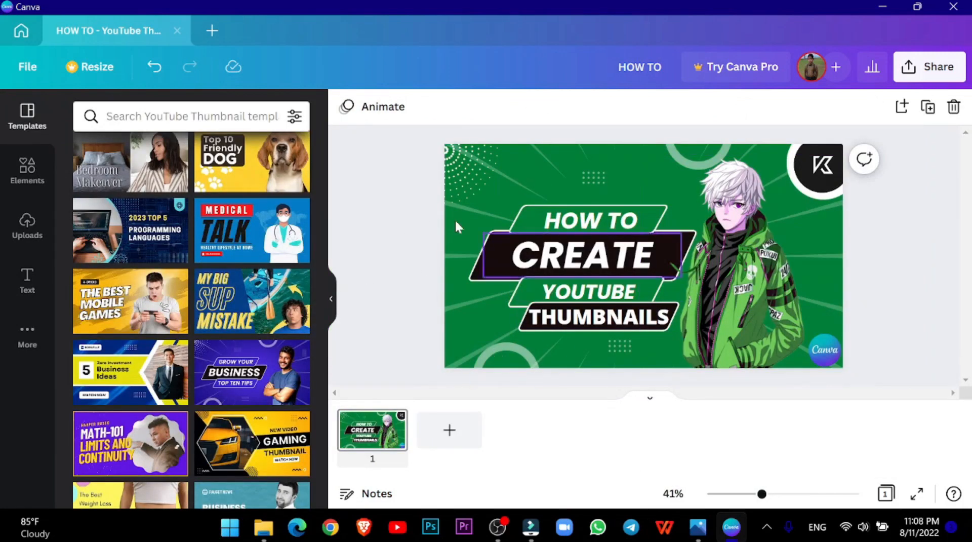
Download the design as a PNG and save it in the Downloads folder under the name "canva".
left_click(927, 76)
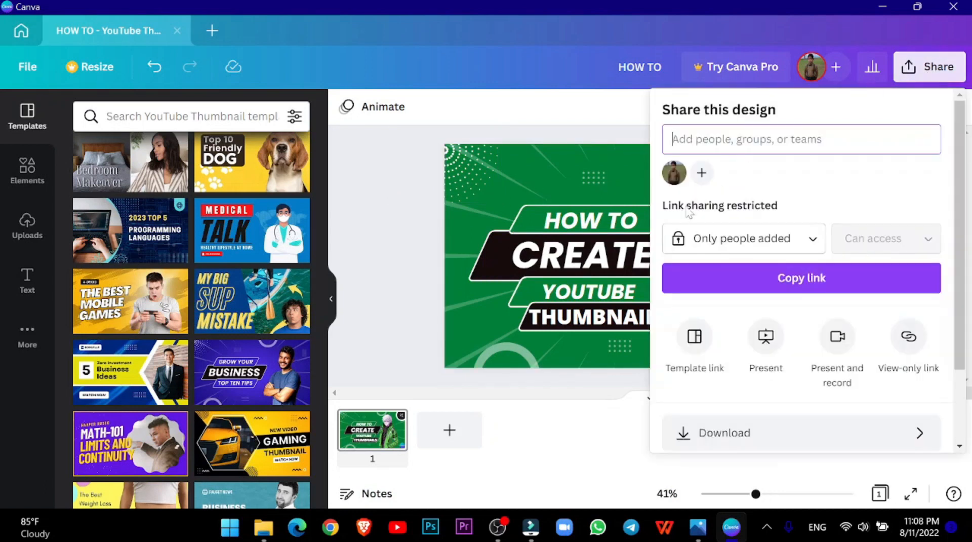
scroll(800, 286, "down", 2)
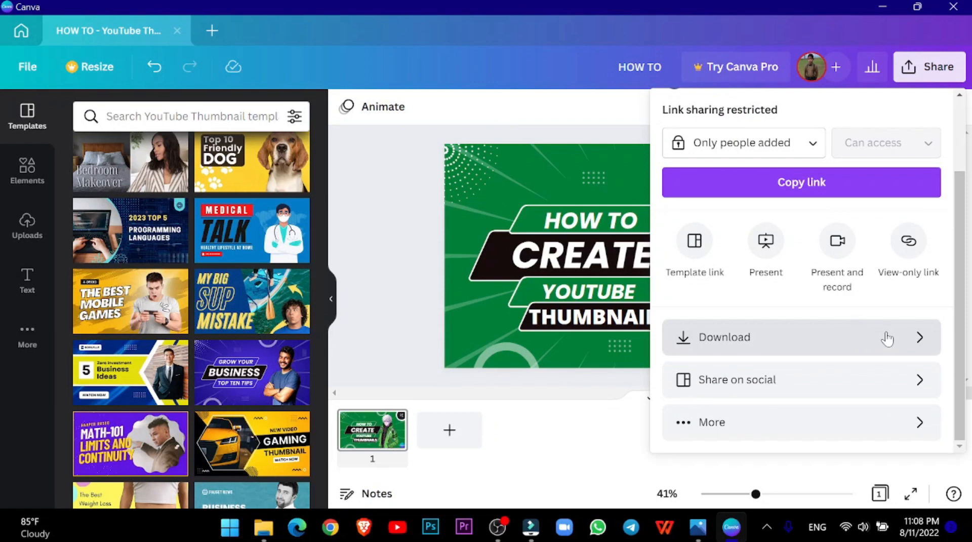
left_click(887, 338)
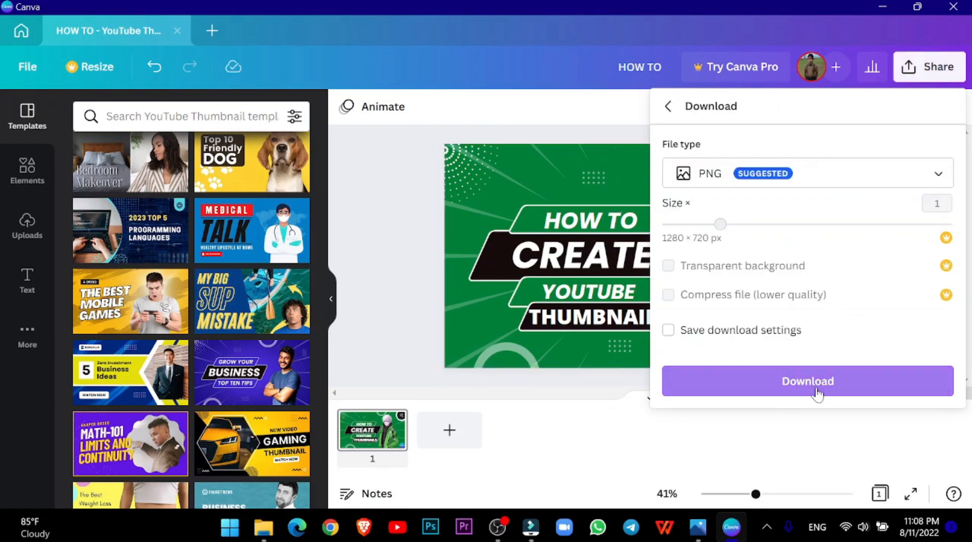
left_click(834, 389)
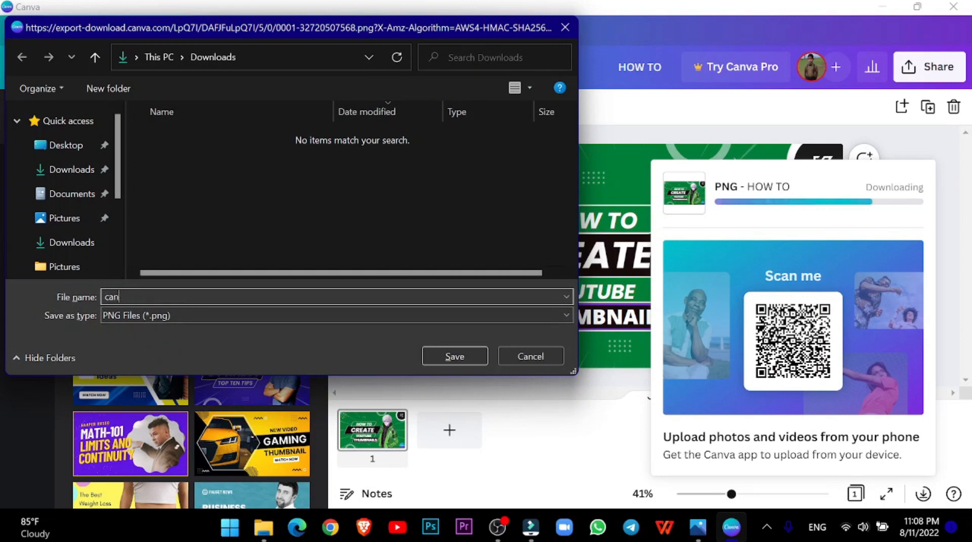
key("Return")
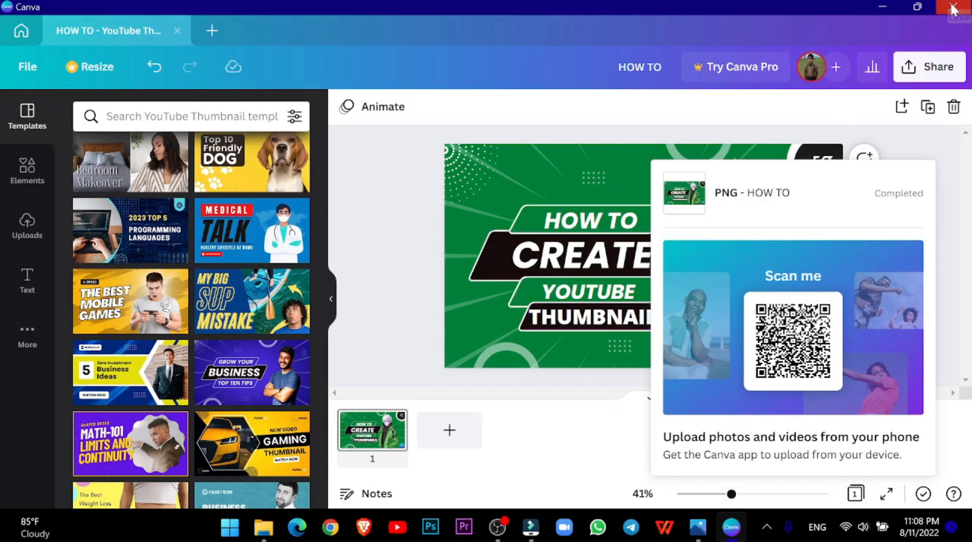
Switch to File Explorer and open the saved "canva" image from the recent files.
left_click(267, 529)
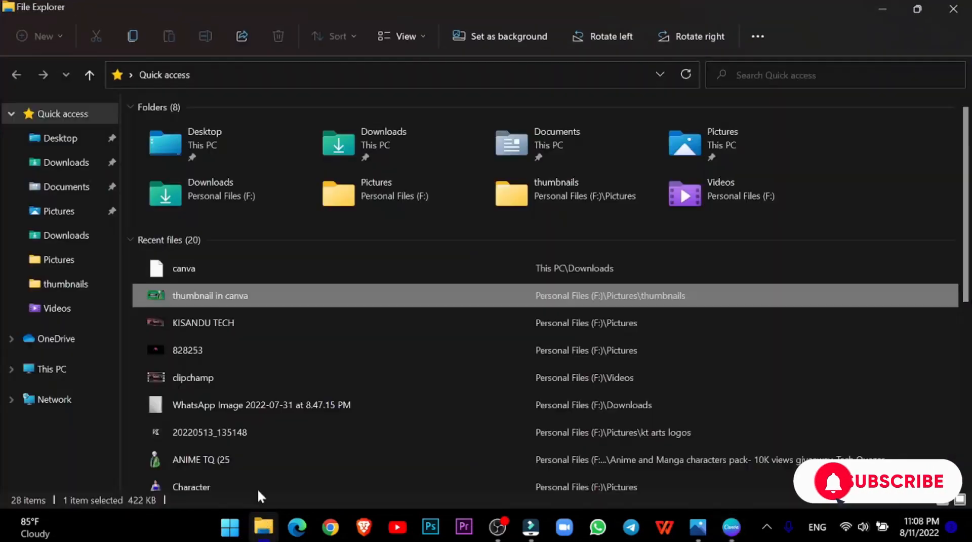
left_click(214, 266)
double_click(214, 266)
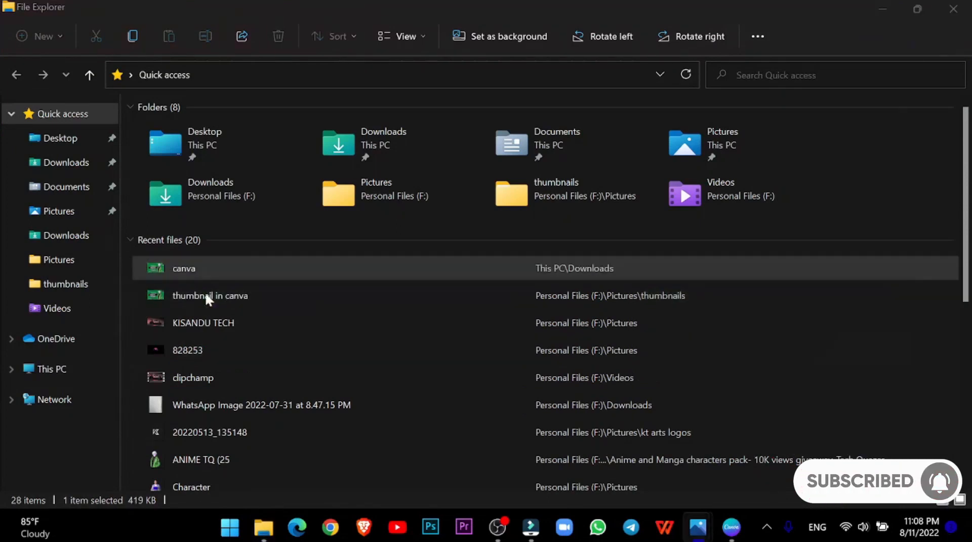